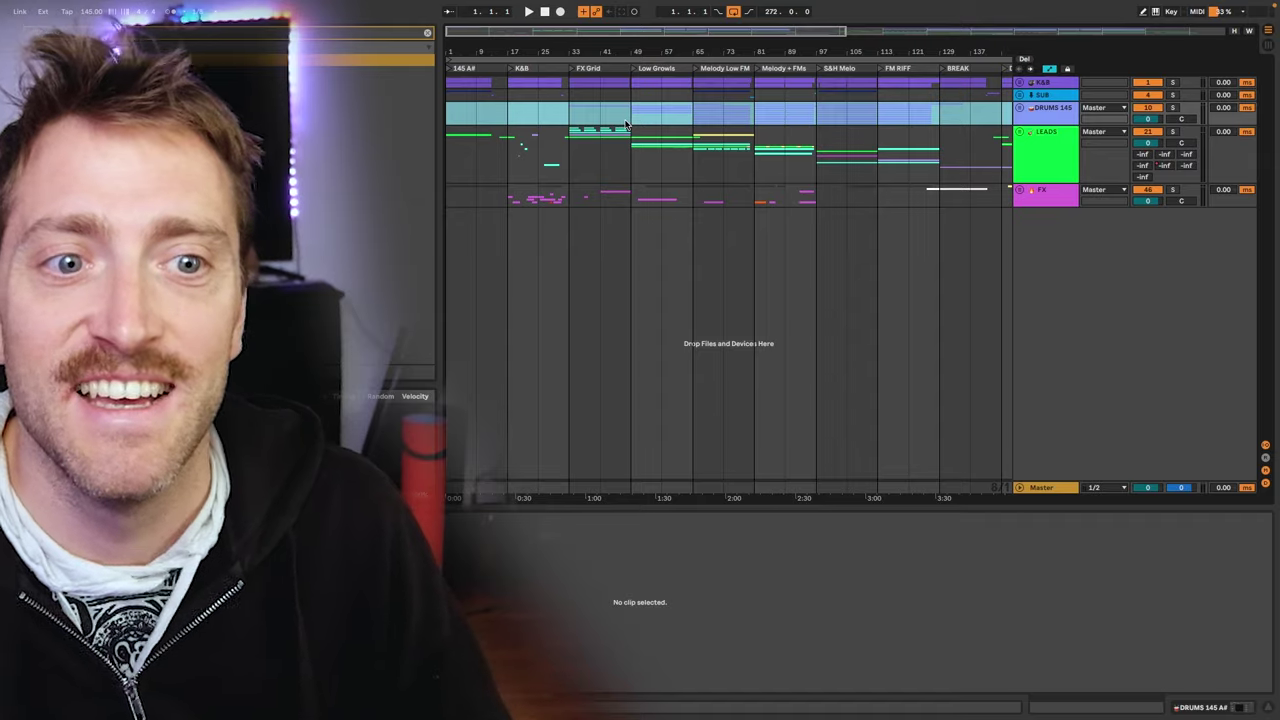
Unfold the K&B group and play its FX Grid section, bars 33–49
click(1018, 83)
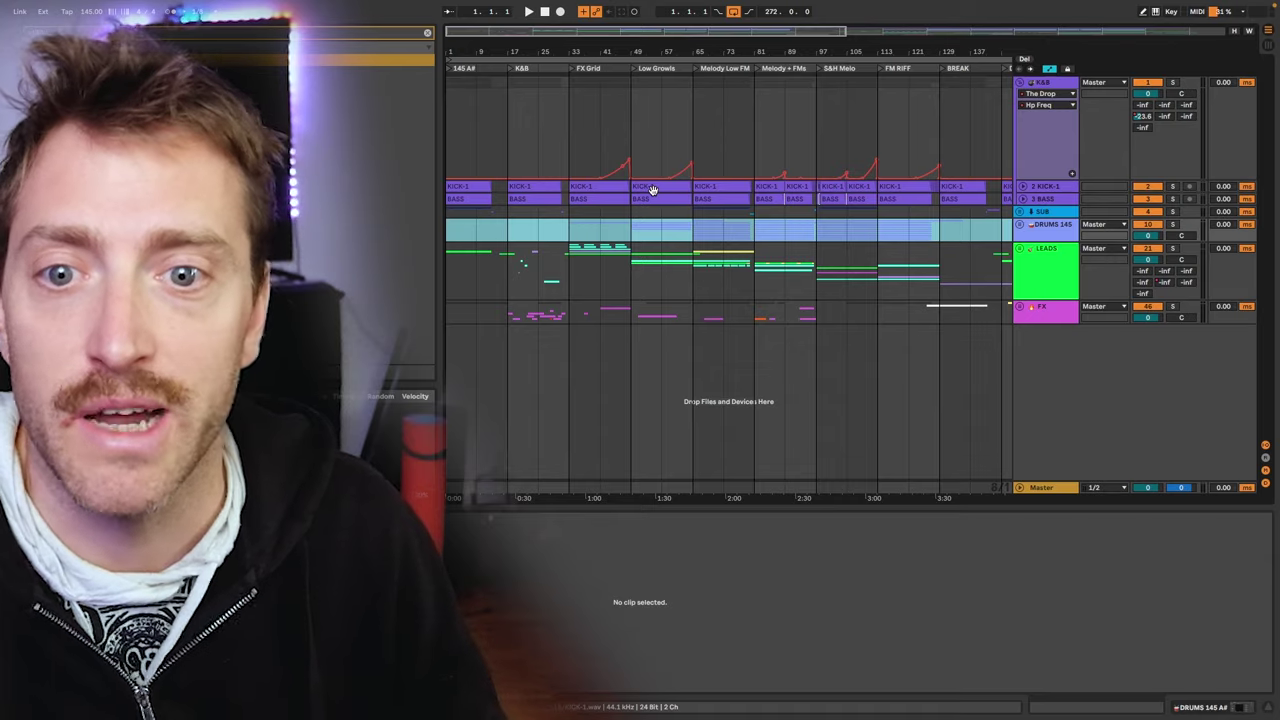
drag(585, 143, 623, 138)
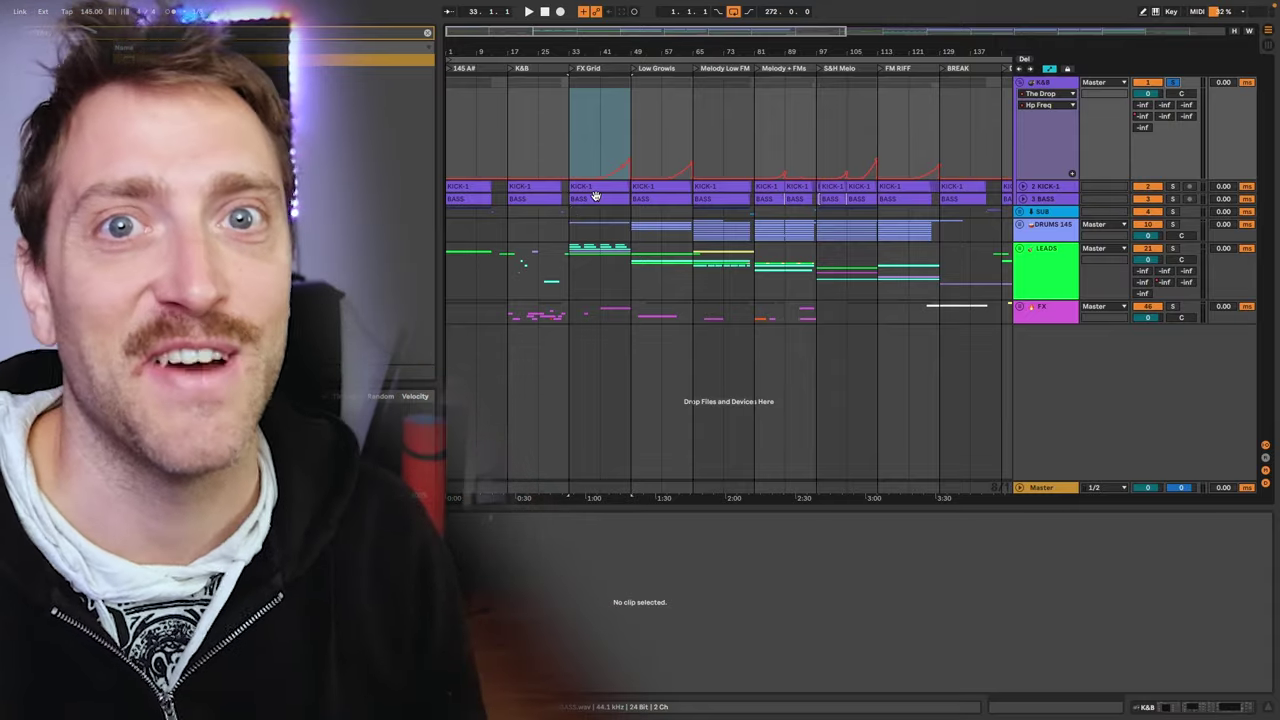
key(space)
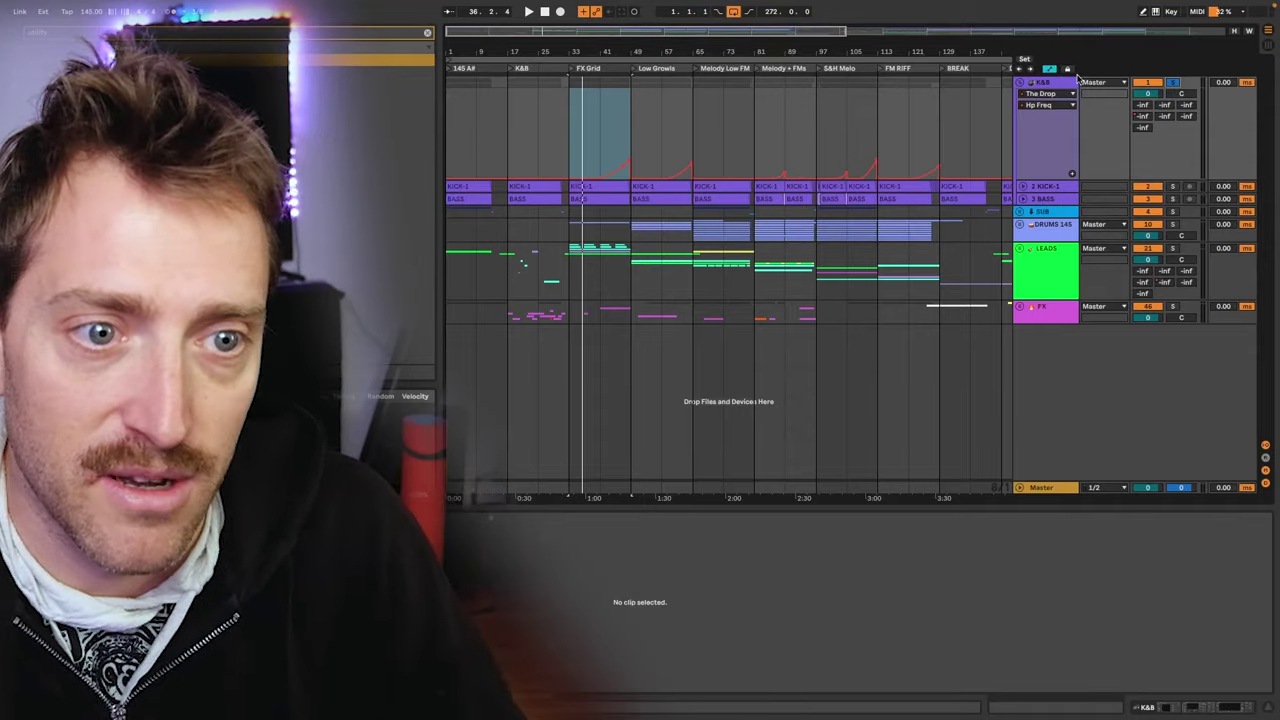
Fold K&B, play DRUMS 145 from bar 65, then unfold DRUMS 145 to reveal its drum tracks
click(1030, 81)
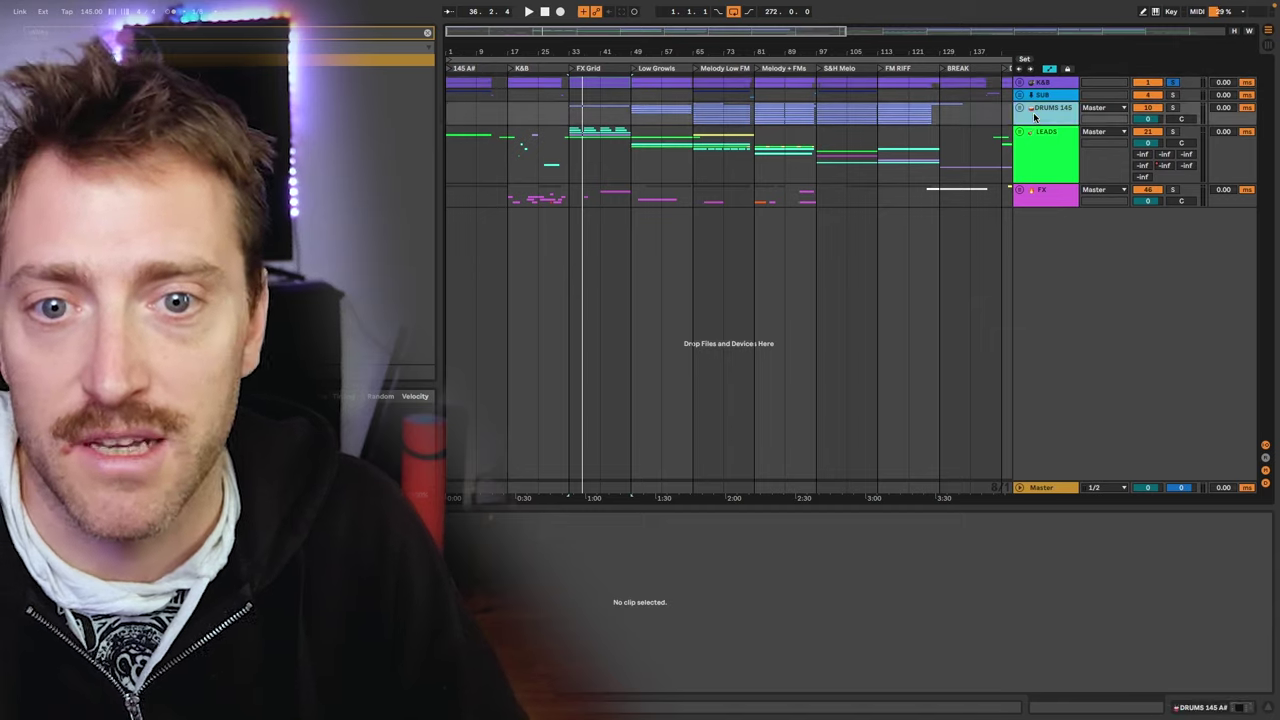
click(747, 113)
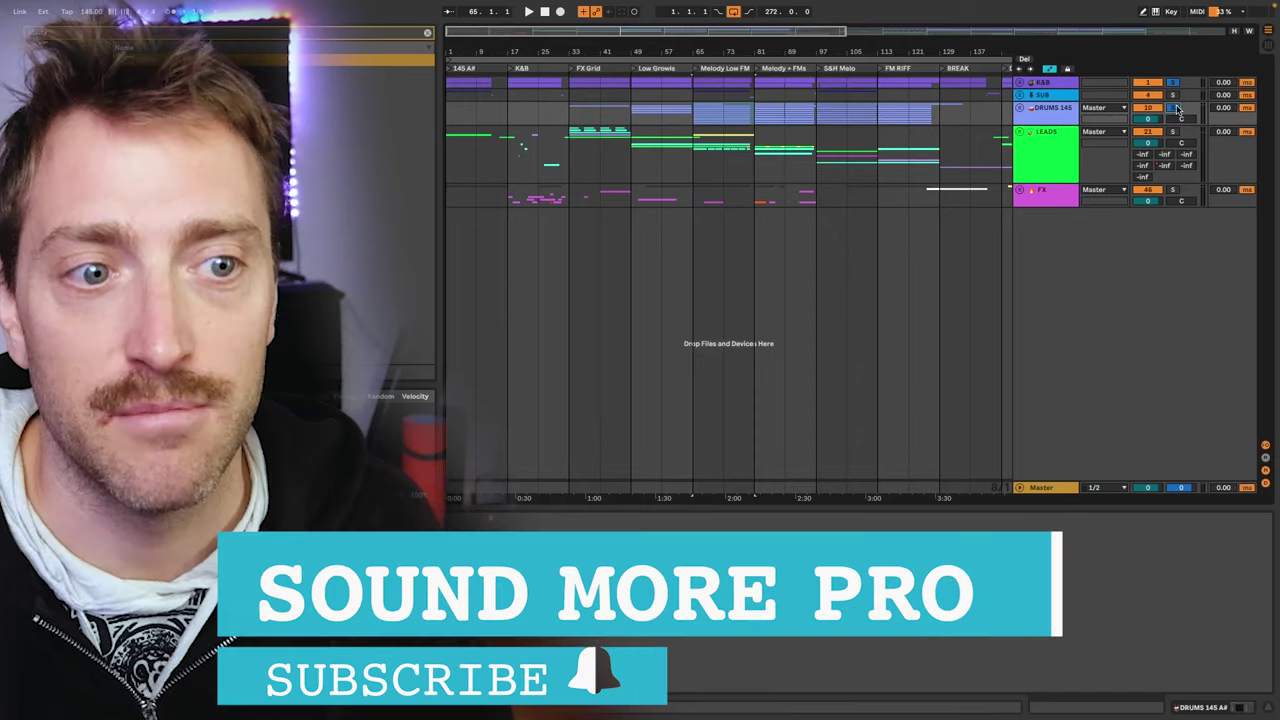
key(space)
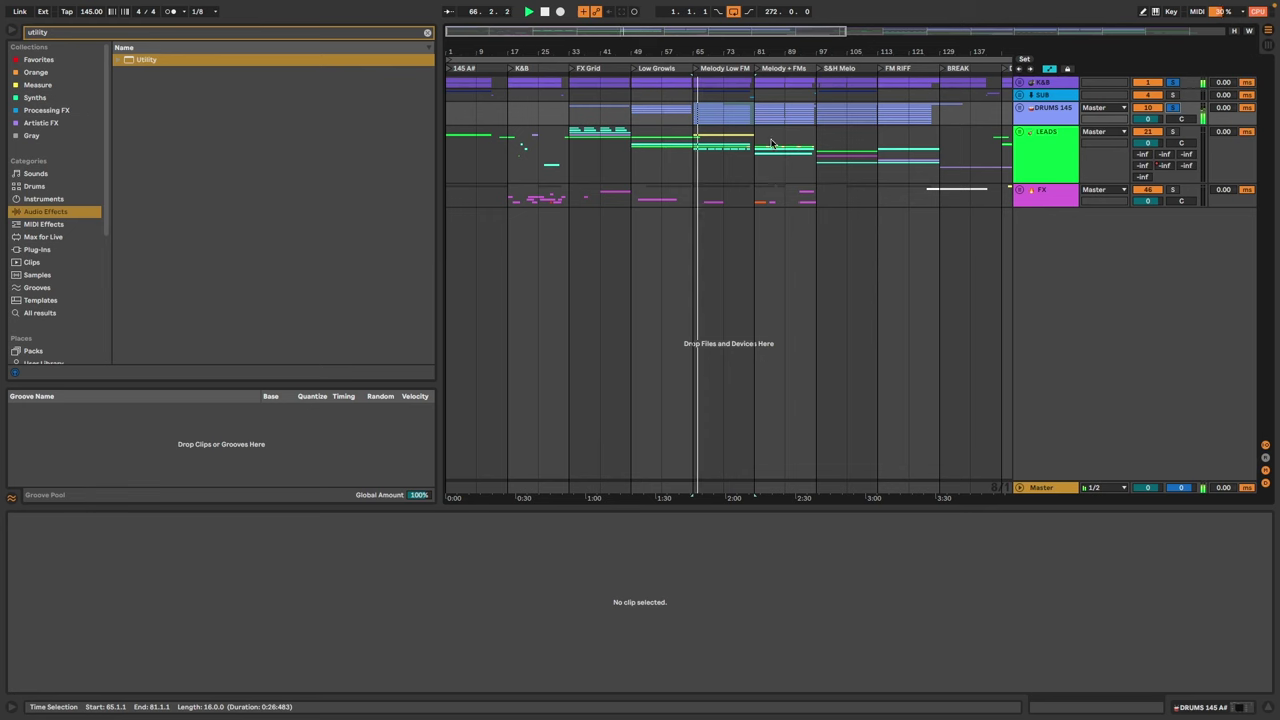
scroll(722, 121, up, 2)
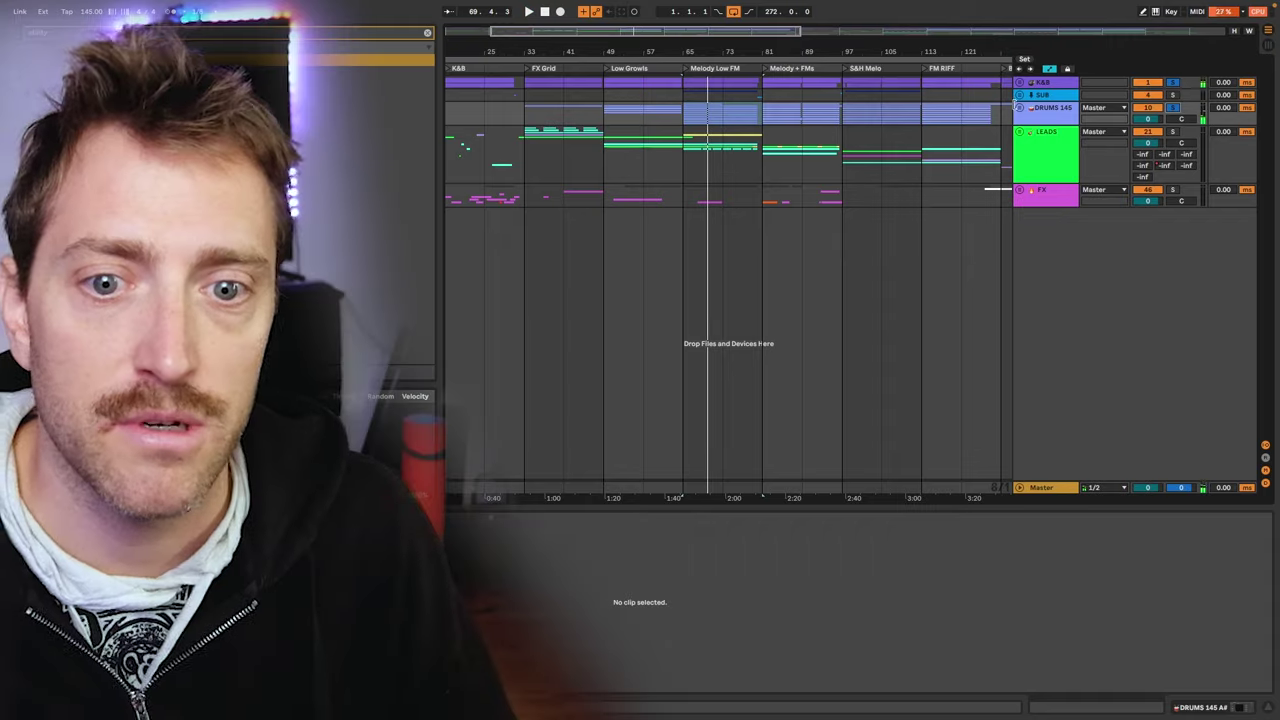
key(Right)
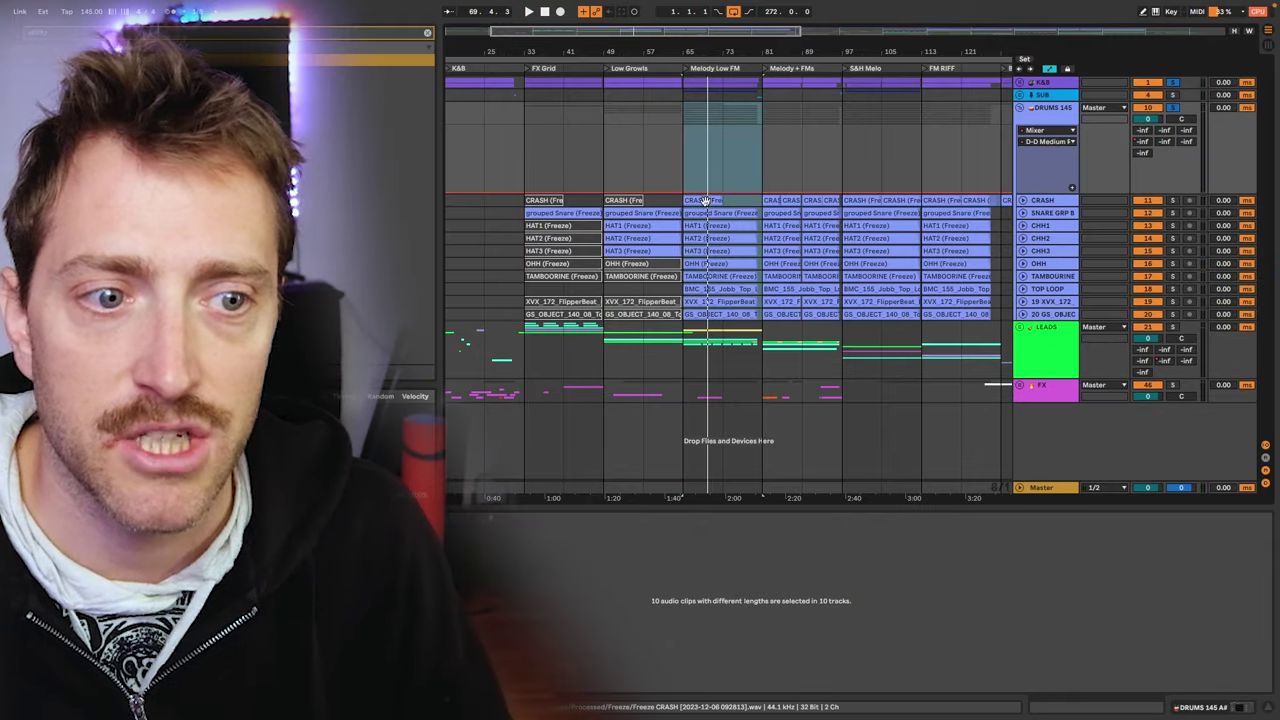
Solo the OHH track briefly, then solo the DRUMS 145 group and play it
click(1173, 202)
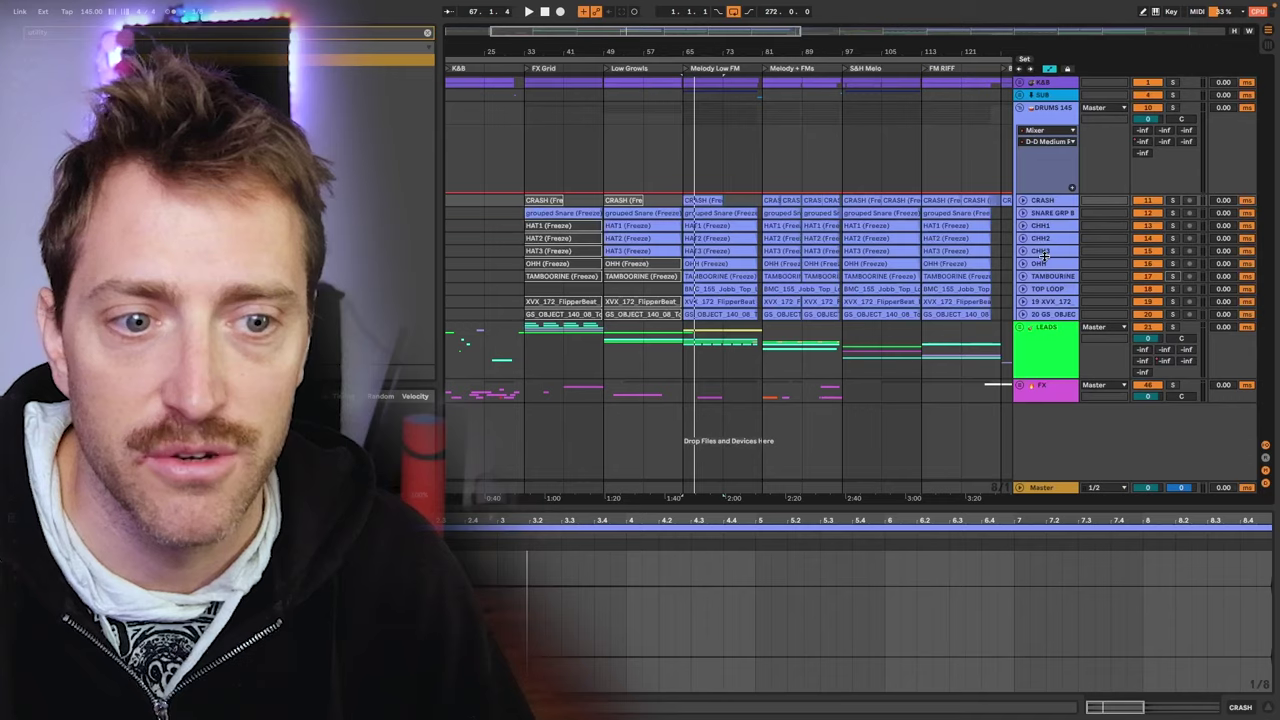
click(1167, 261)
click(1171, 263)
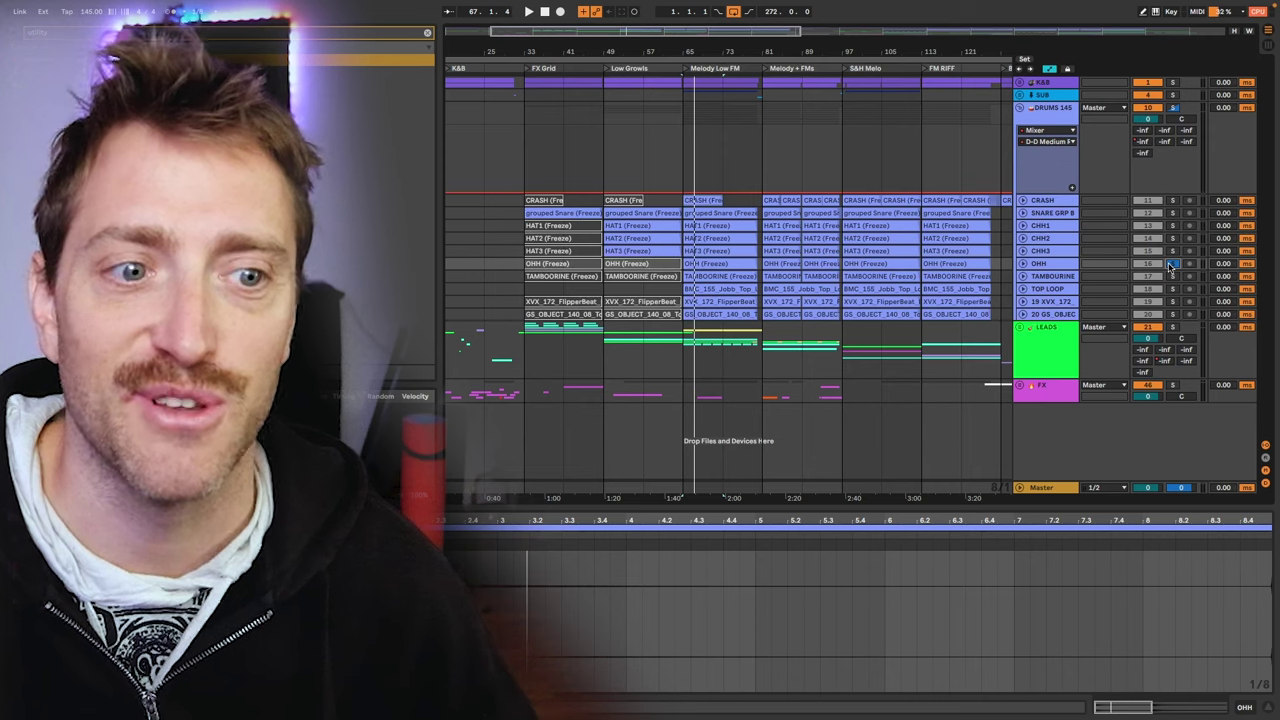
click(1171, 263)
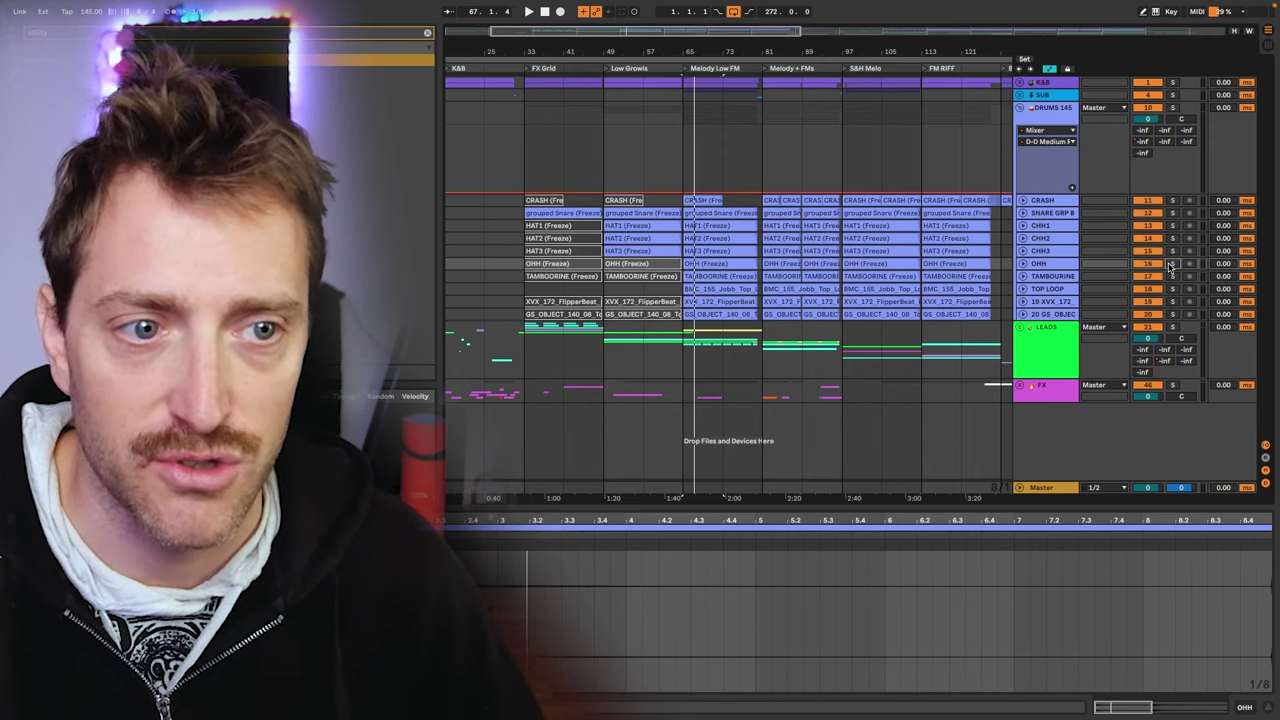
click(1172, 107)
key(space)
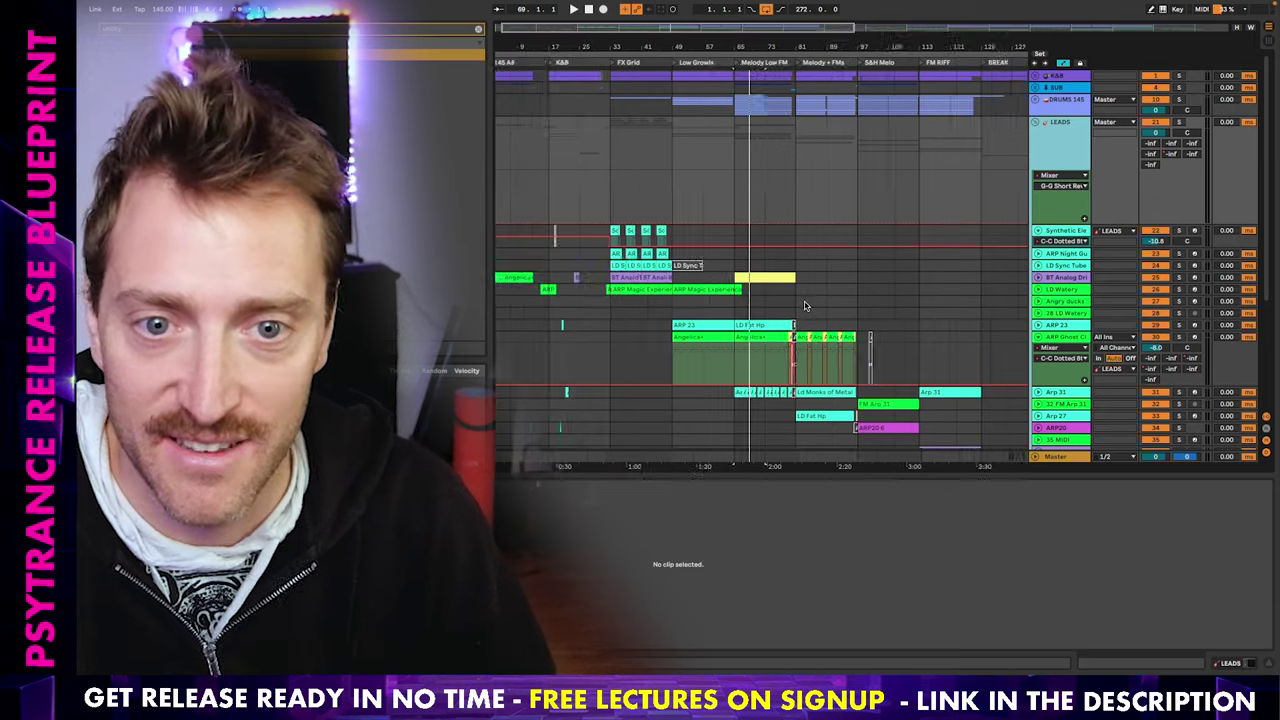
Zoom out to the full song and enlarge the LD Watery and LD Sync Tube lanes
key(minus)
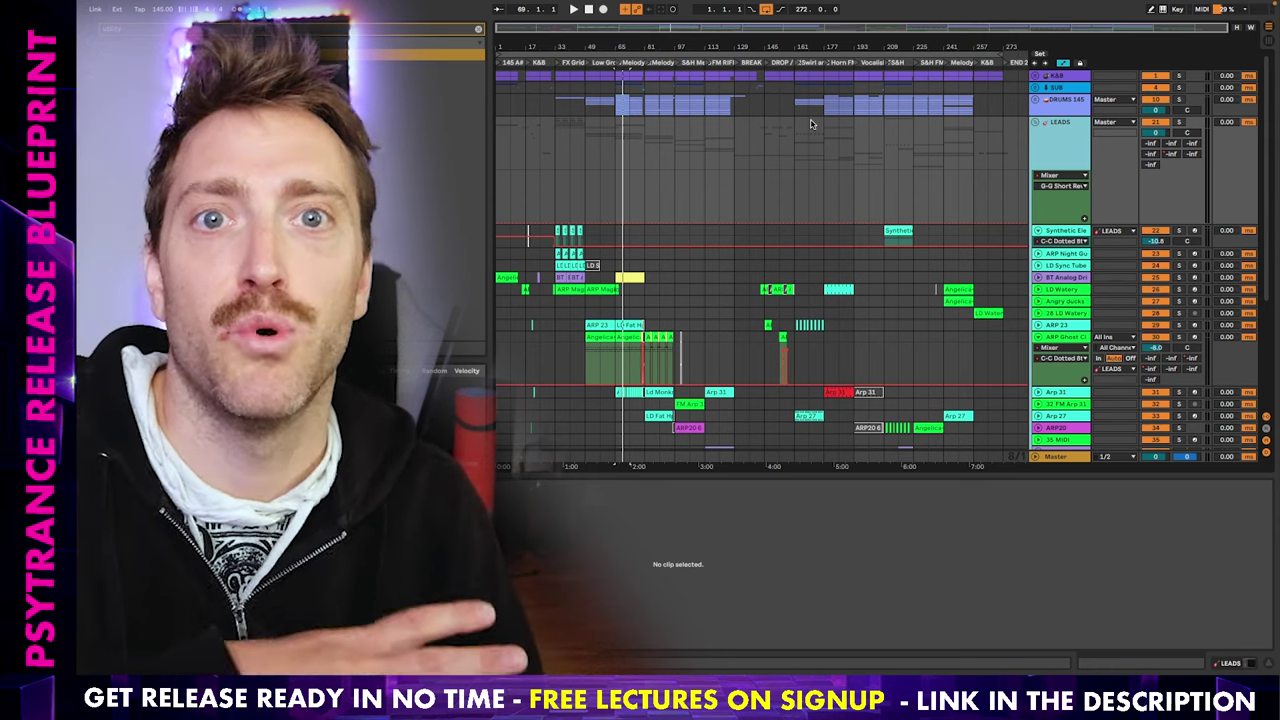
scroll(811, 124, down, 1)
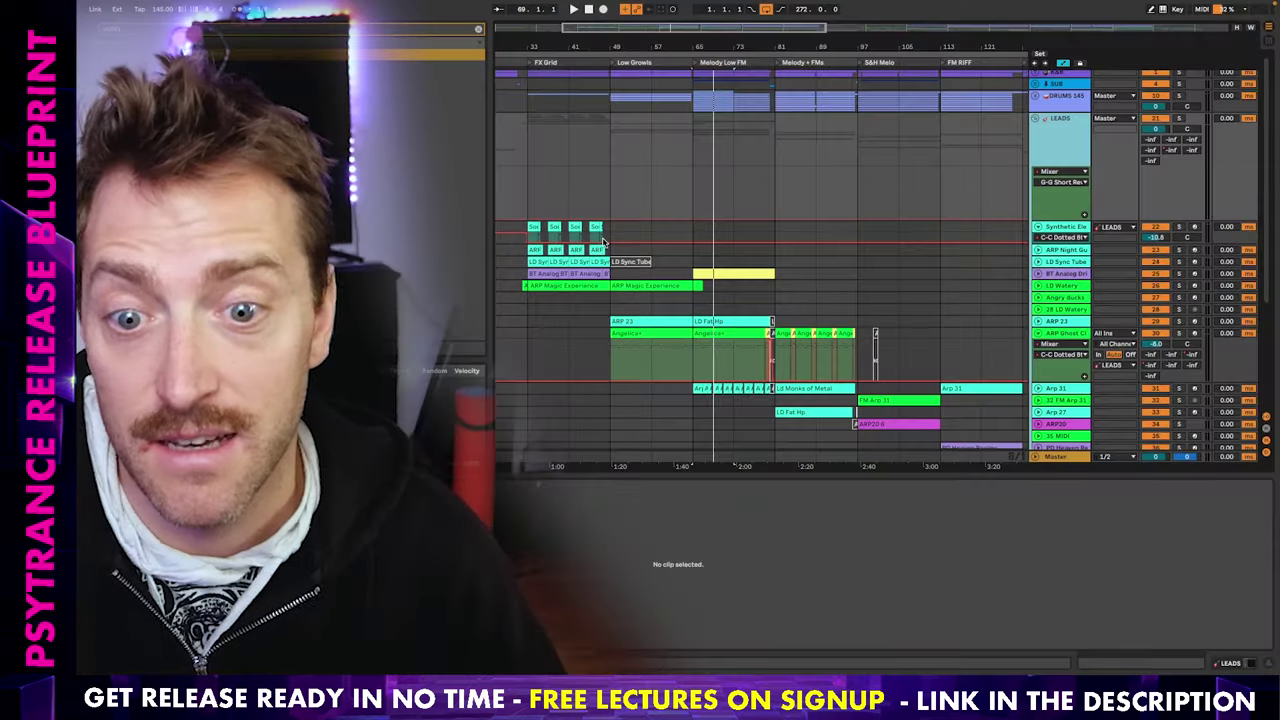
scroll(668, 282, up, 2)
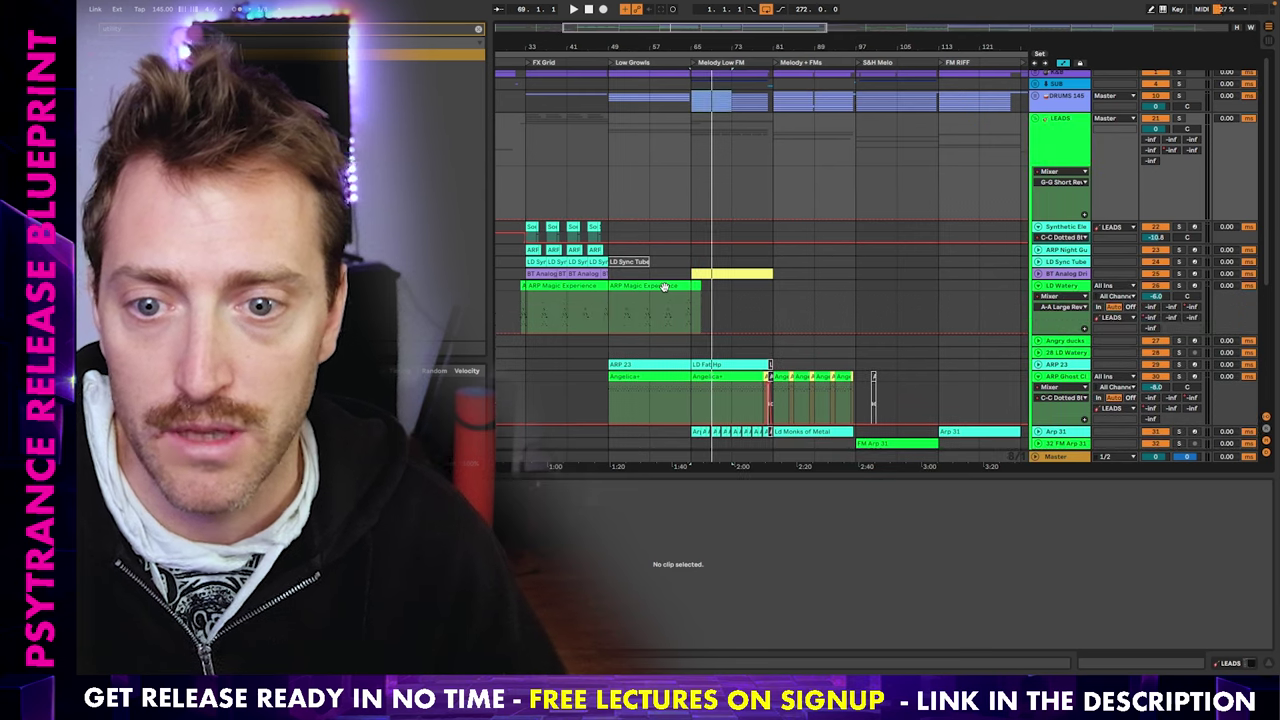
scroll(583, 262, up, 2)
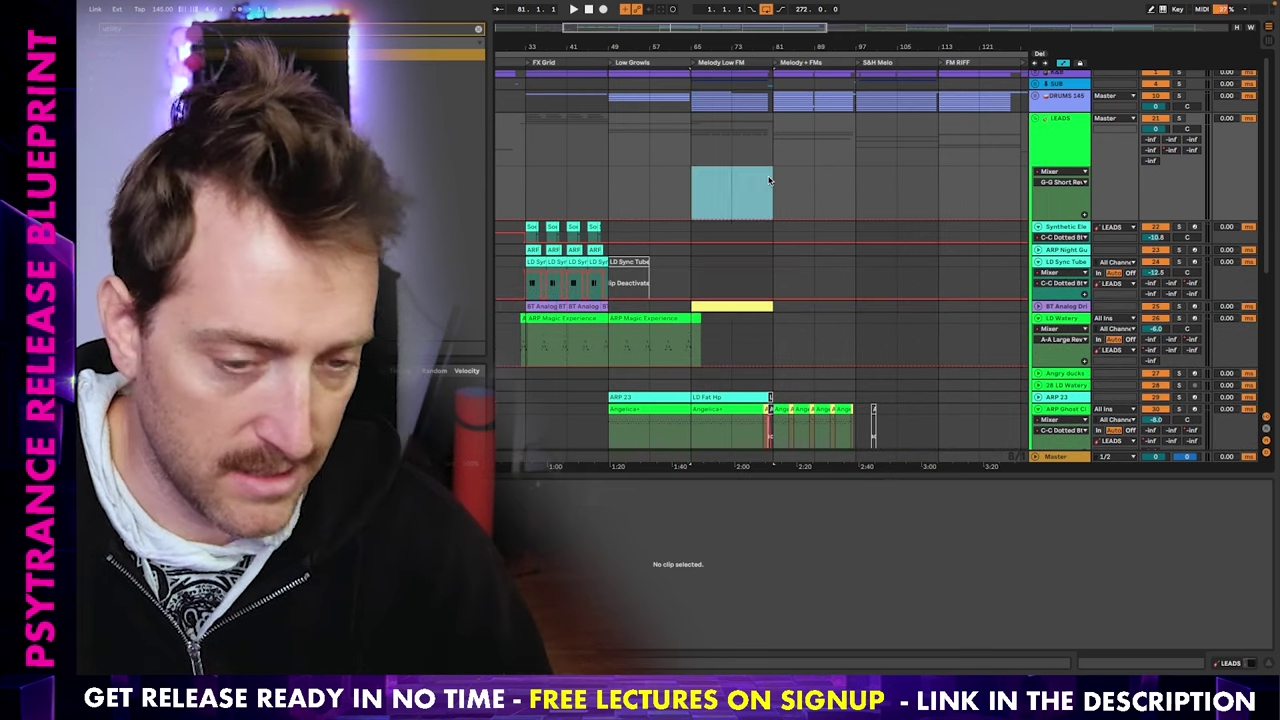
Enlarge the ARP 23 lane and play the leads from bar 81
scroll(775, 200, down, 5)
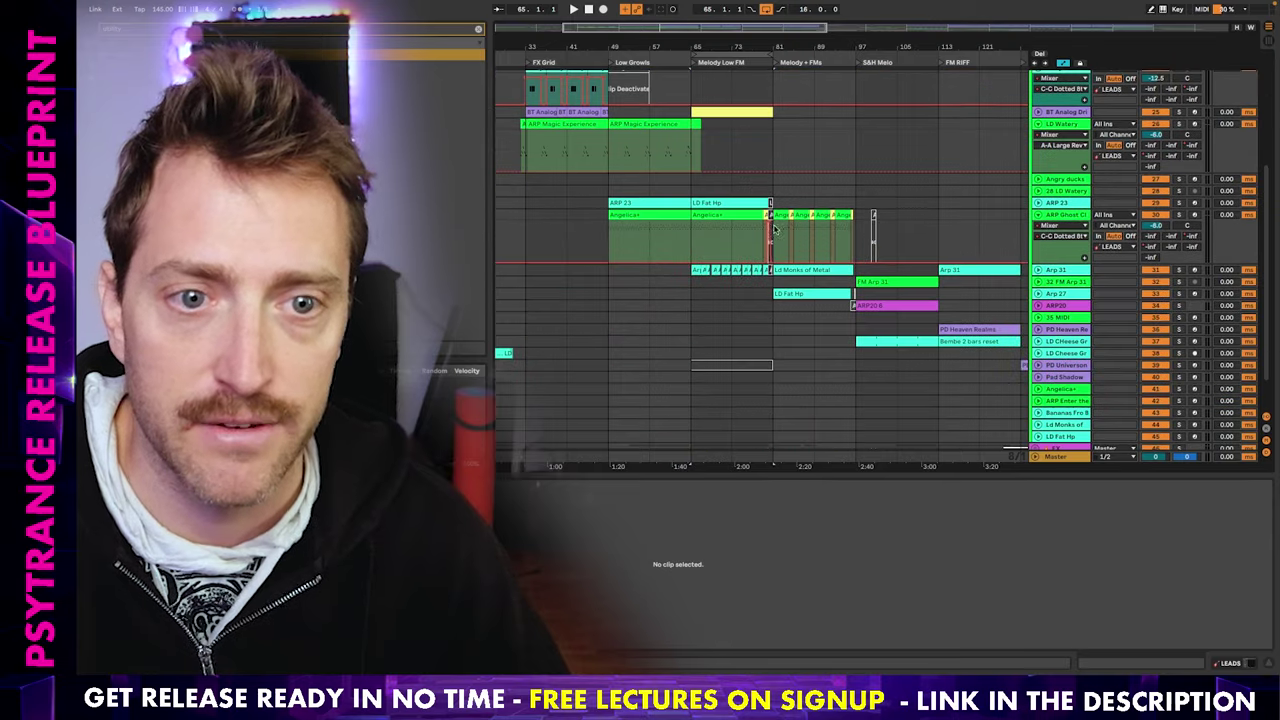
scroll(746, 199, up, 2)
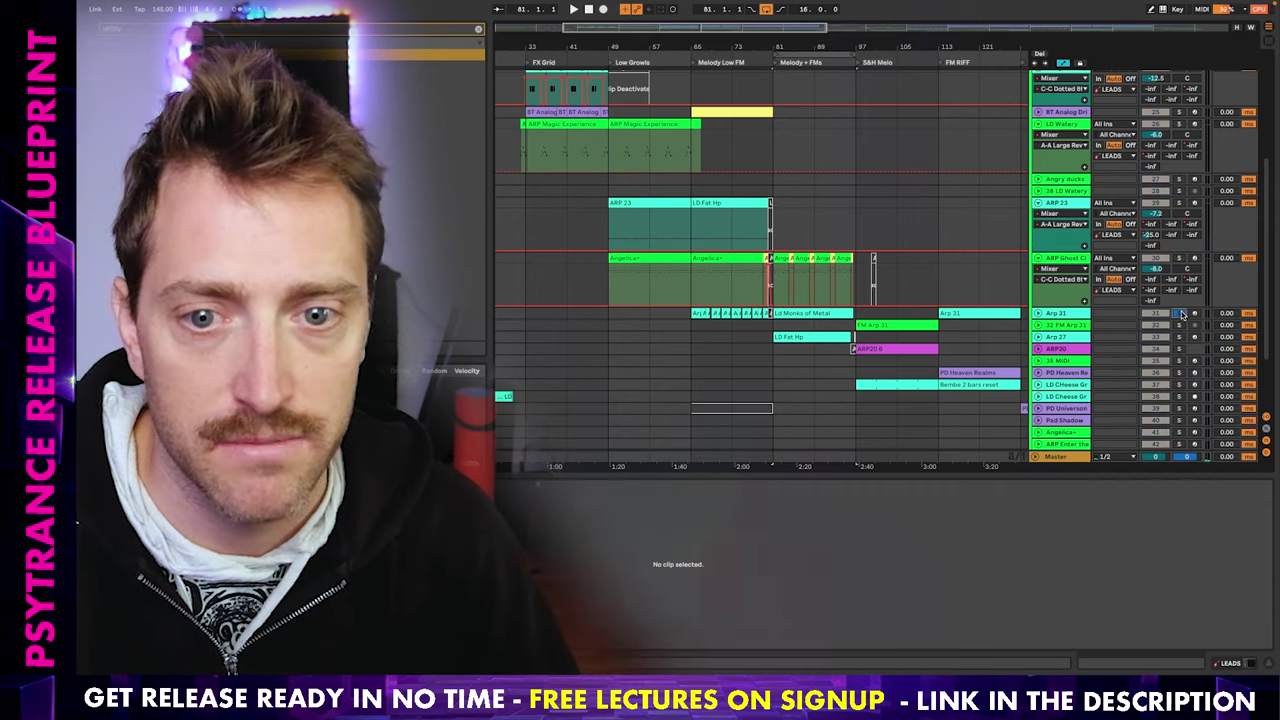
key(space)
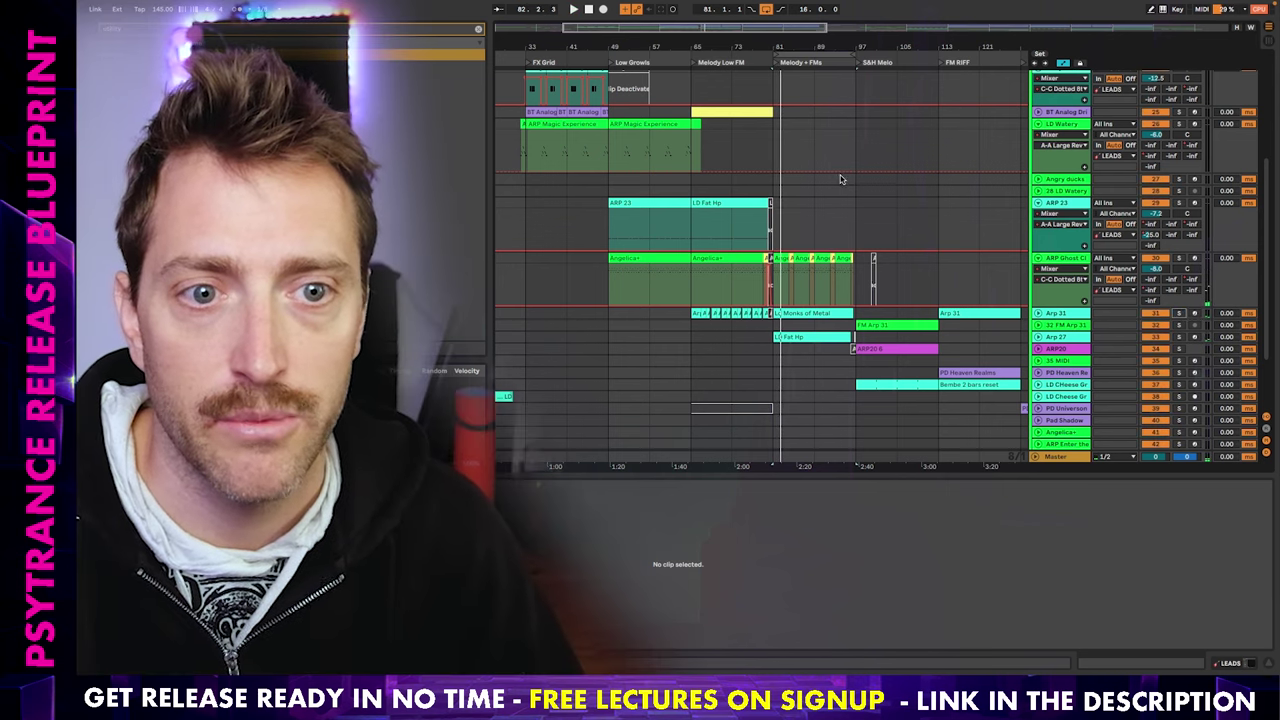
Play from the FM RIFF locator, then return to the Melody + FMs locator
click(945, 62)
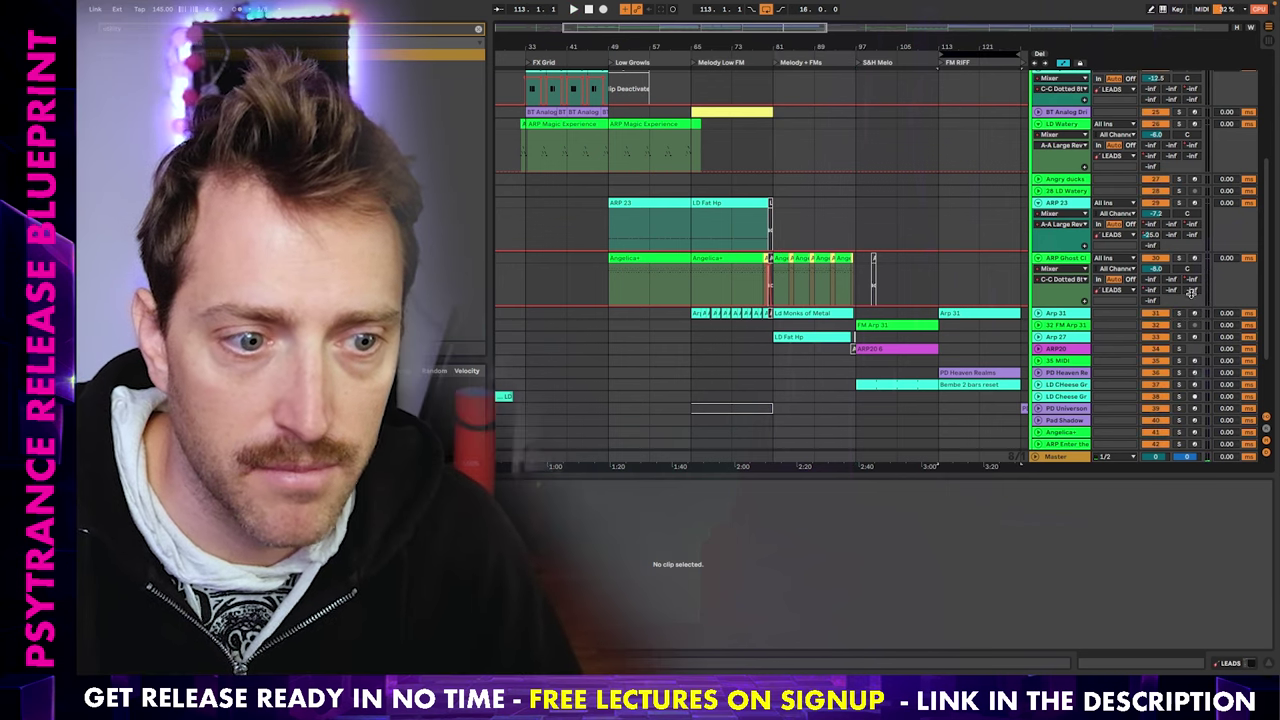
key(space)
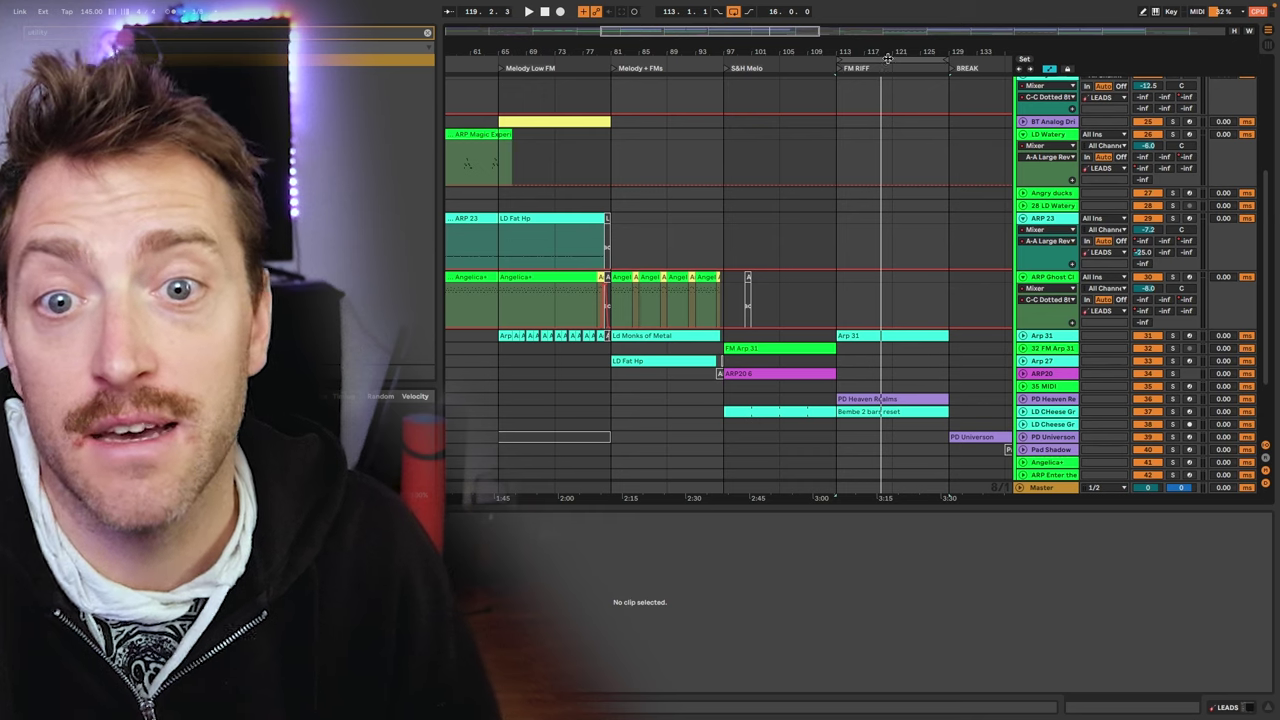
click(640, 68)
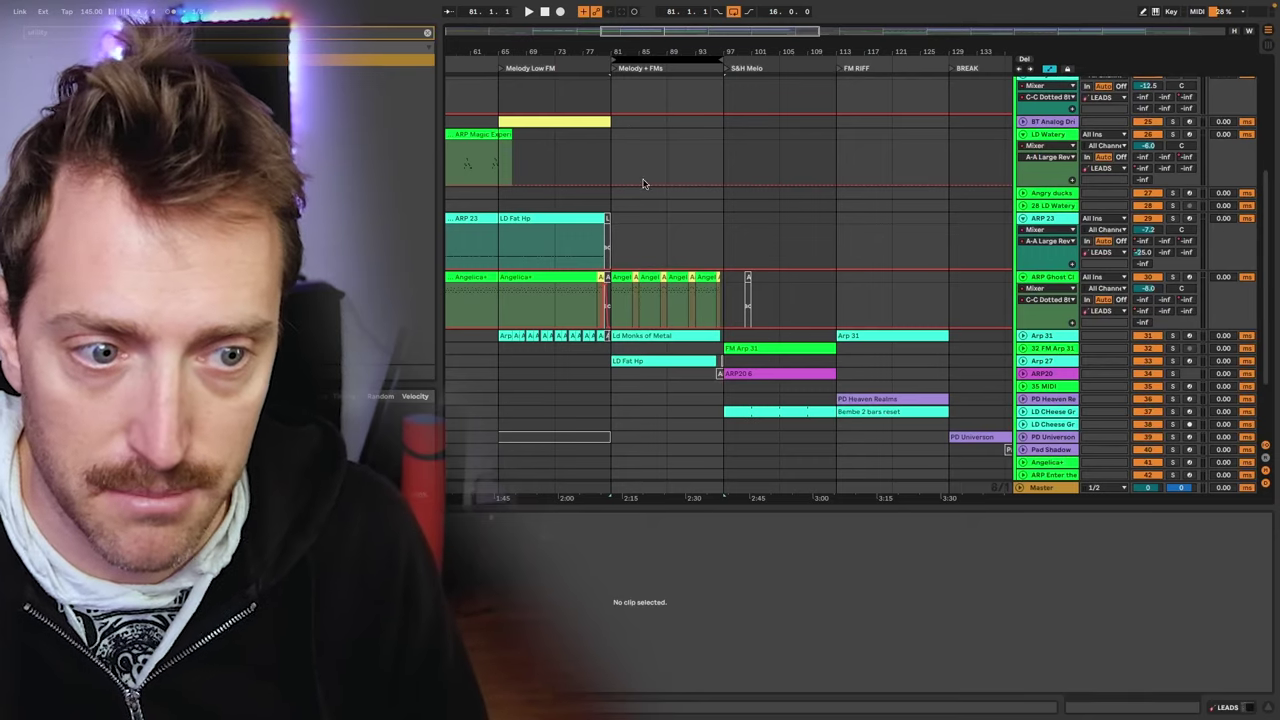
Play the Angelica+ lead clips from bar 81, restarting playback once
key(space)
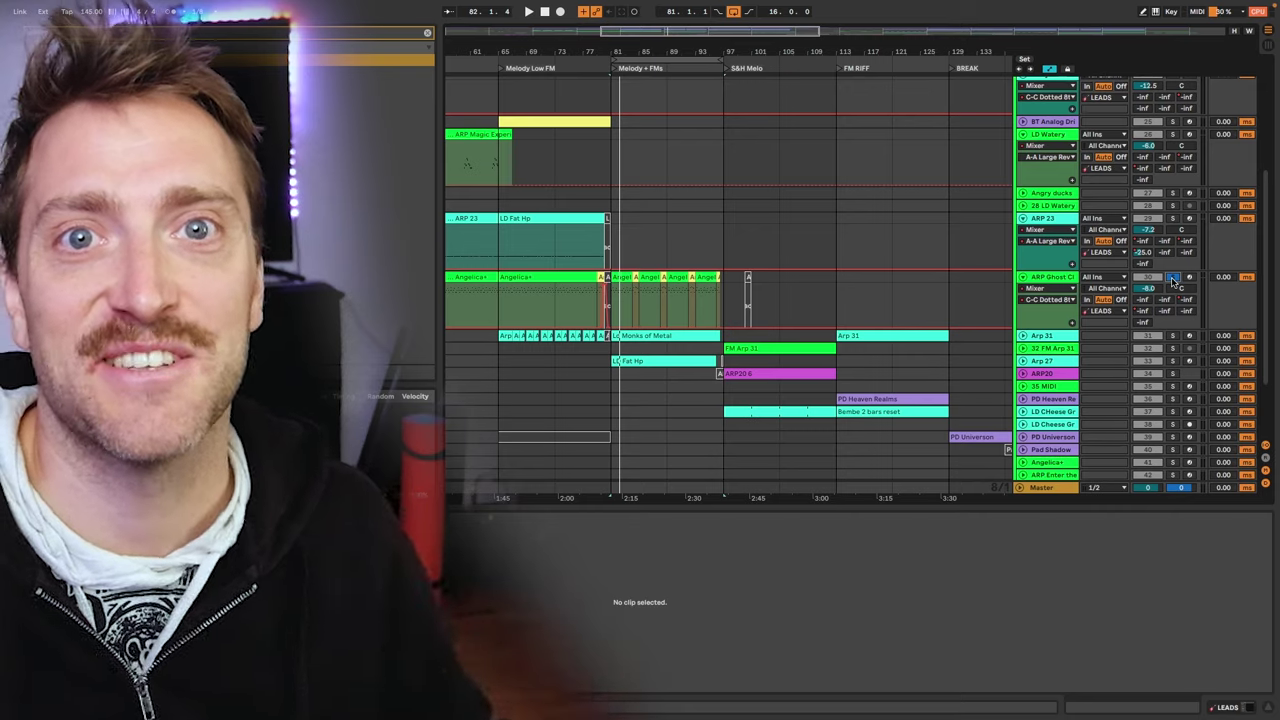
key(space)
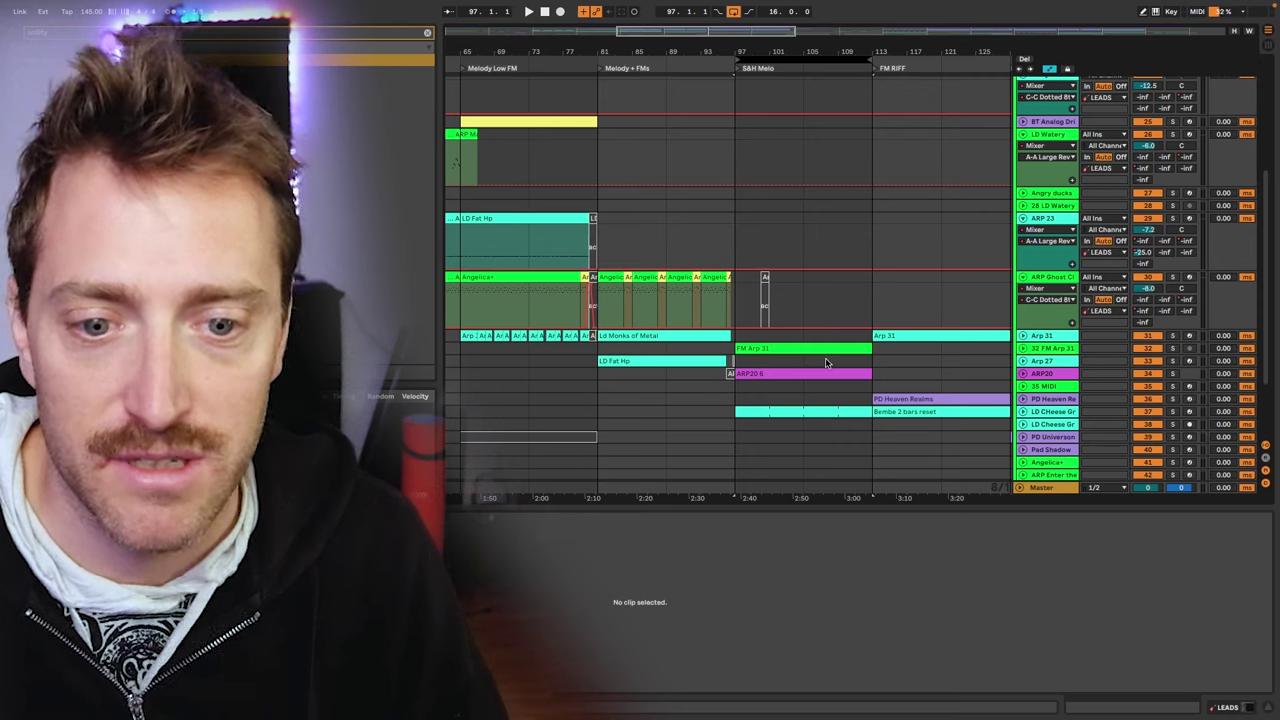
Play the ARP20 6 clip's notes, then open the PD Heaven Realms clip's piano roll
click(825, 370)
key(space)
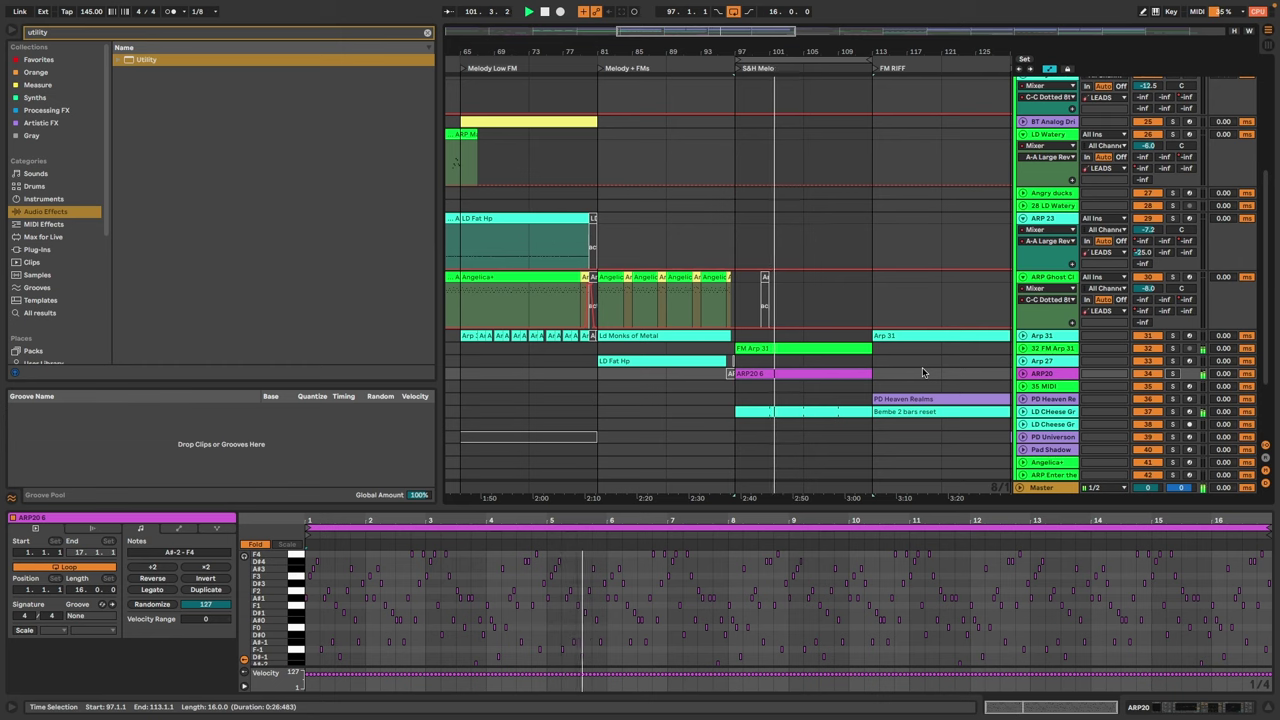
scroll(808, 345, down, 5)
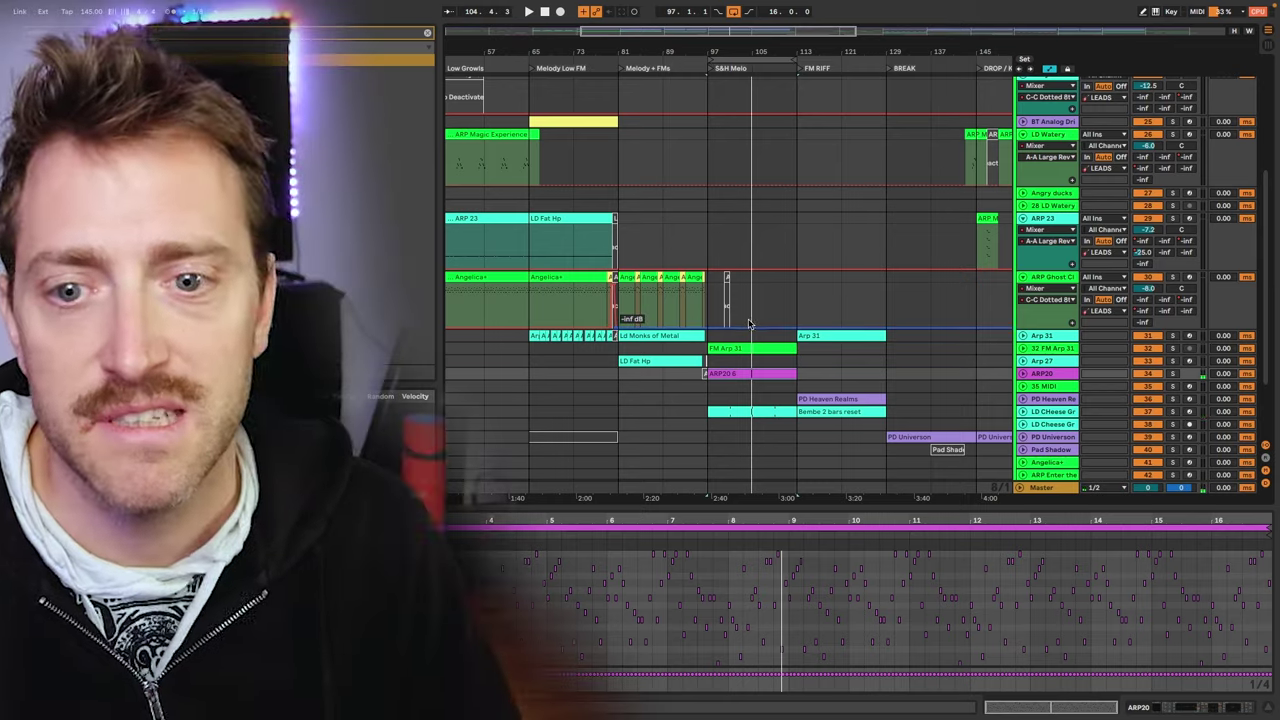
click(846, 398)
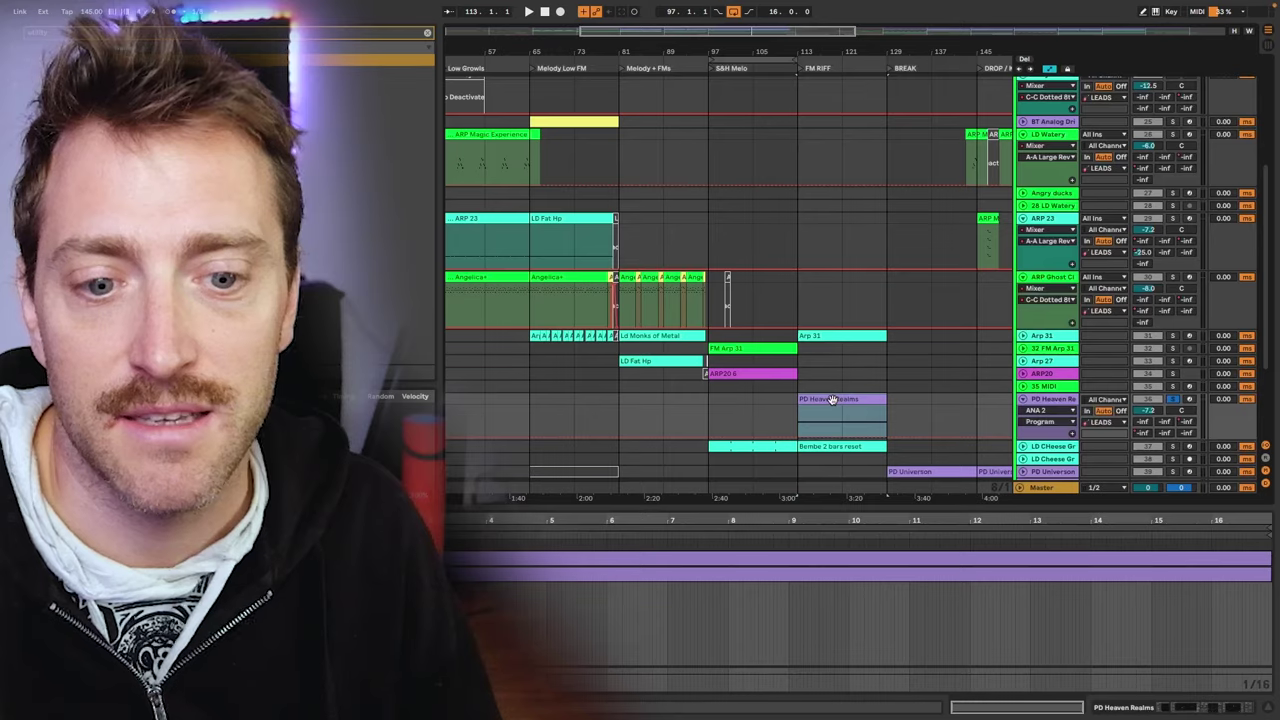
Loop the FM RIFF section and play PD Heaven Realms from bar 121
scroll(828, 416, down, 3)
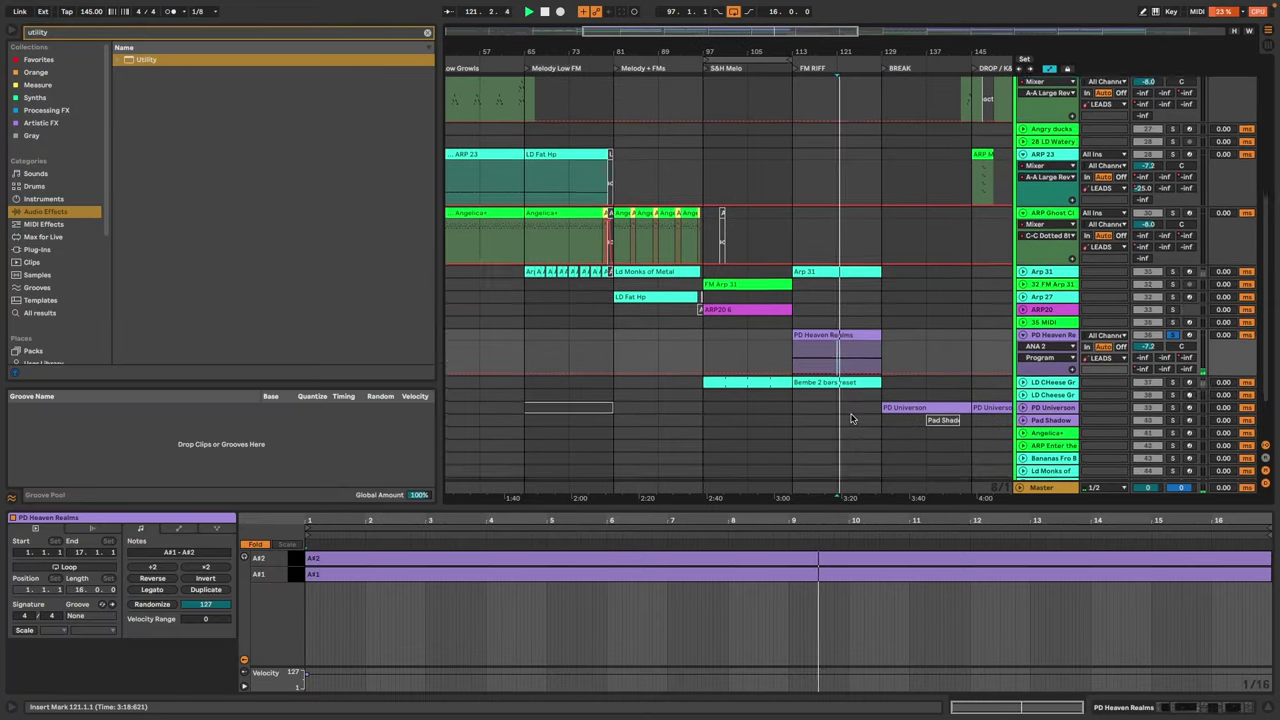
click(860, 325)
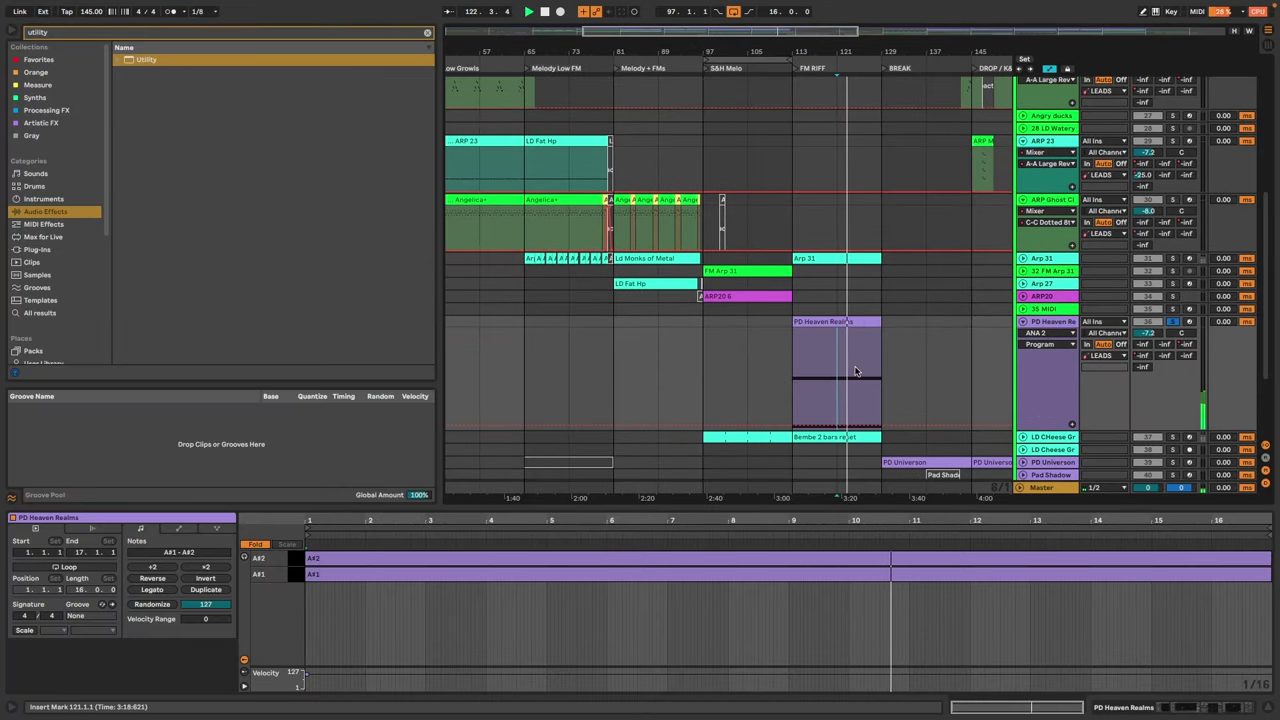
drag(765, 63, 862, 59)
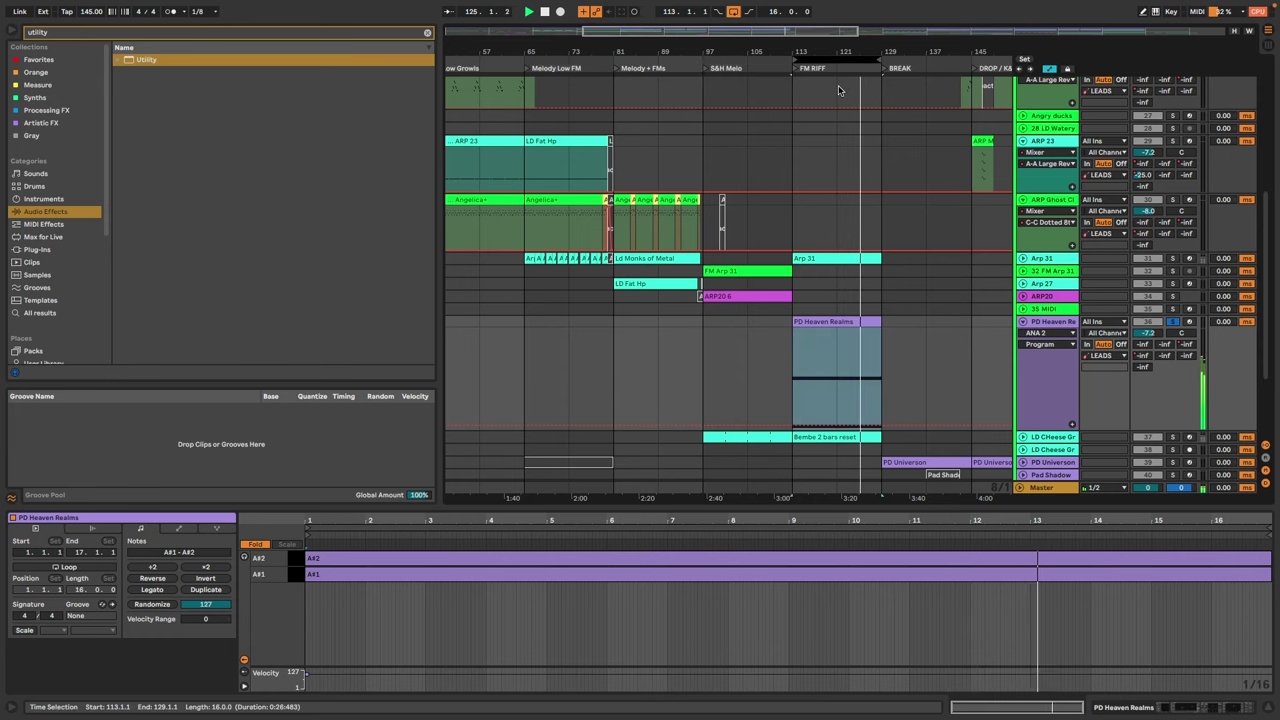
click(838, 85)
key(space)
key(space)
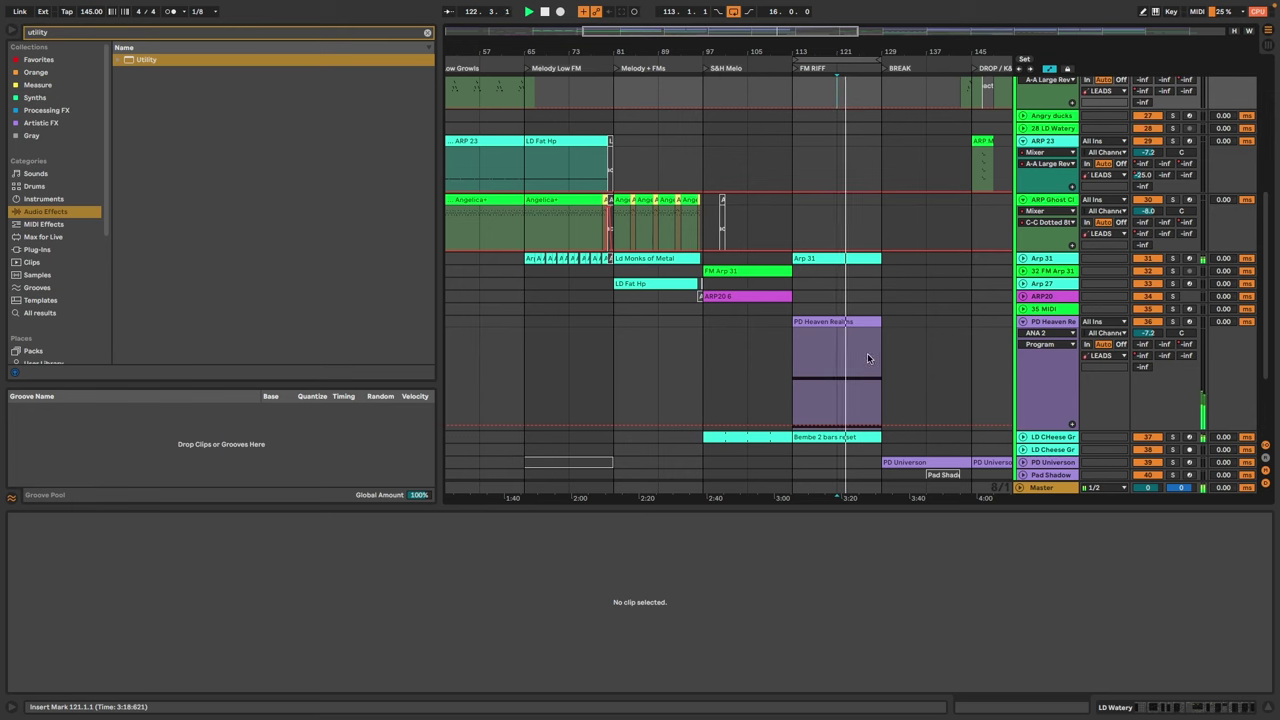
Reopen the PD Heaven Realms clip to inspect its A#1 and A#2 sustained notes
scroll(873, 356, right, 2)
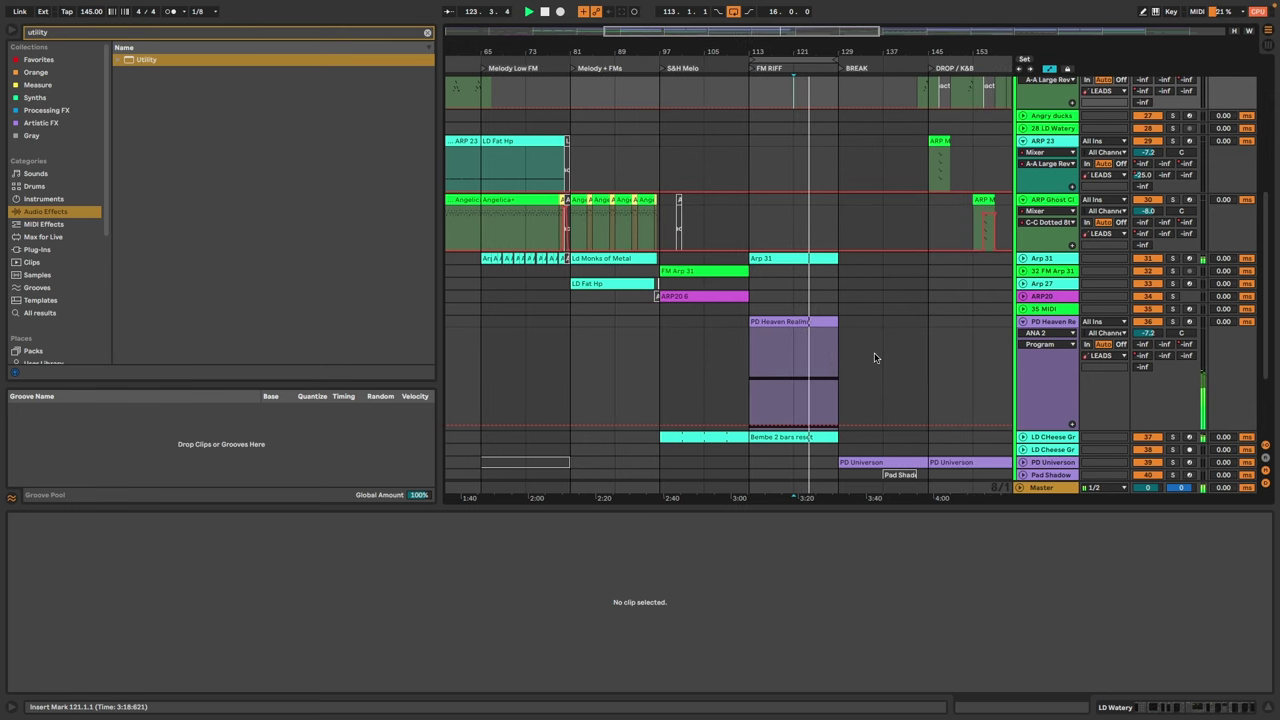
ctrl+scroll(844, 355, up, 2)
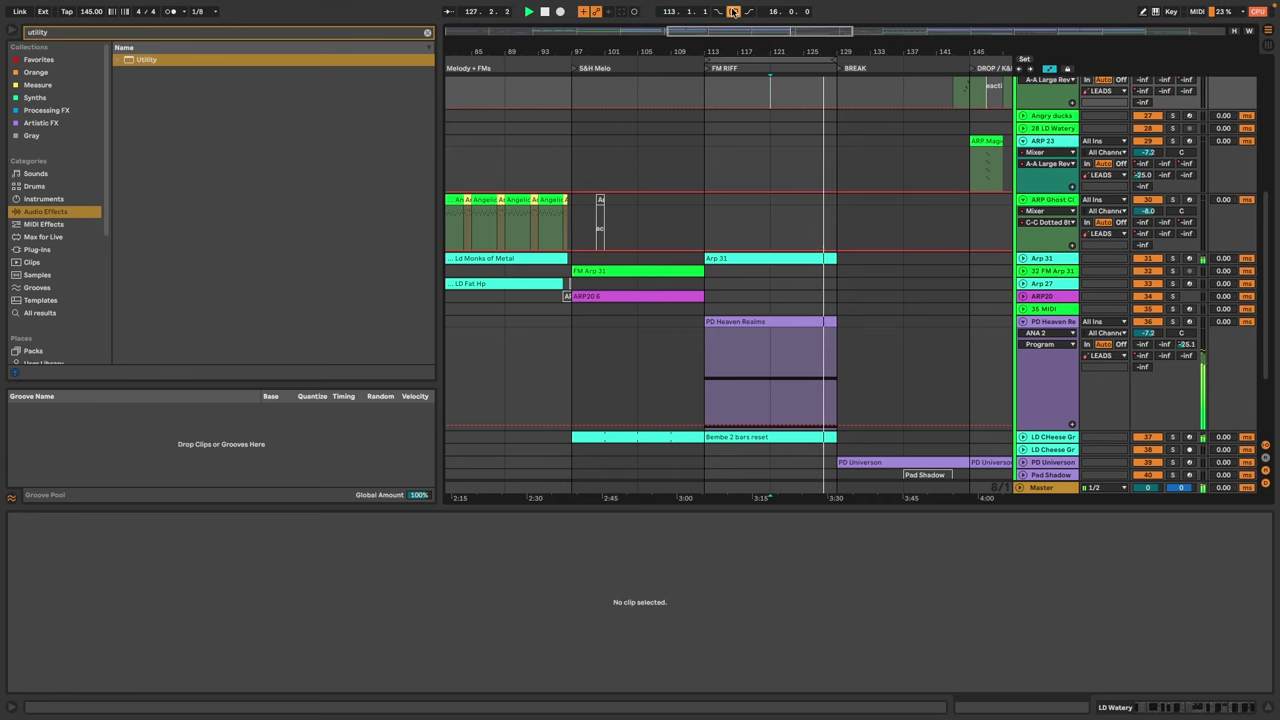
scroll(845, 243, down, 2)
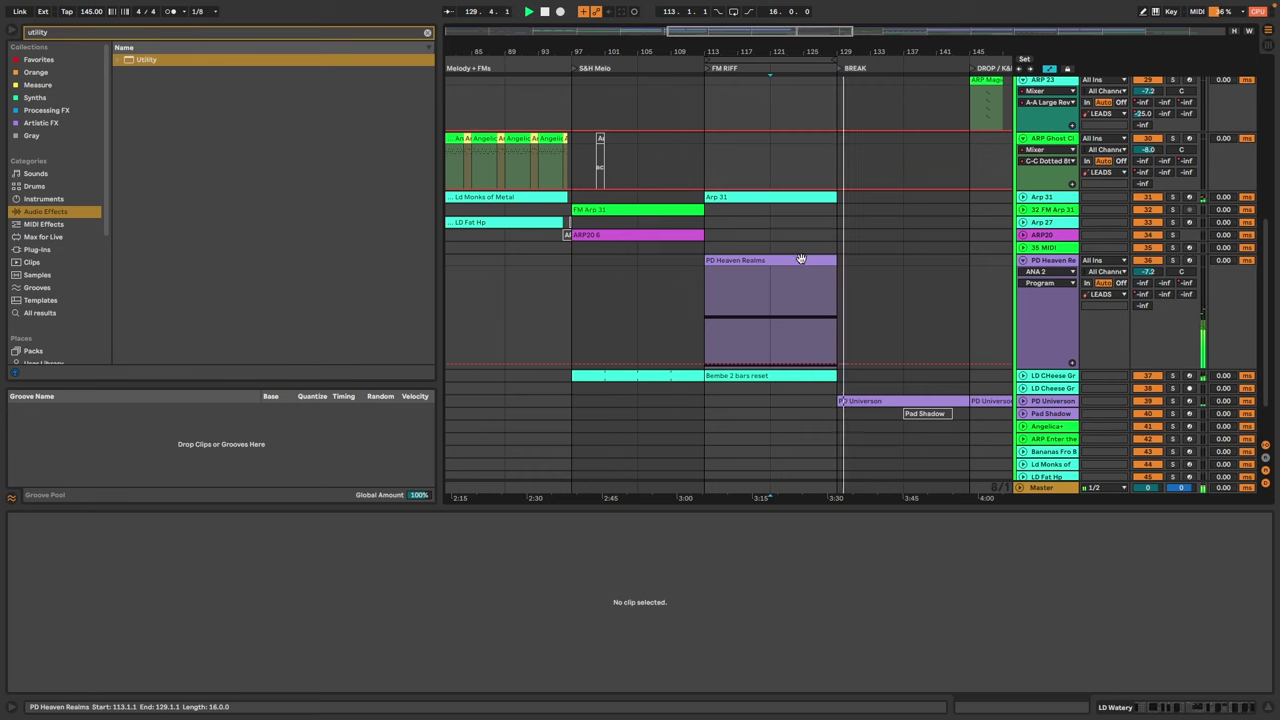
click(758, 290)
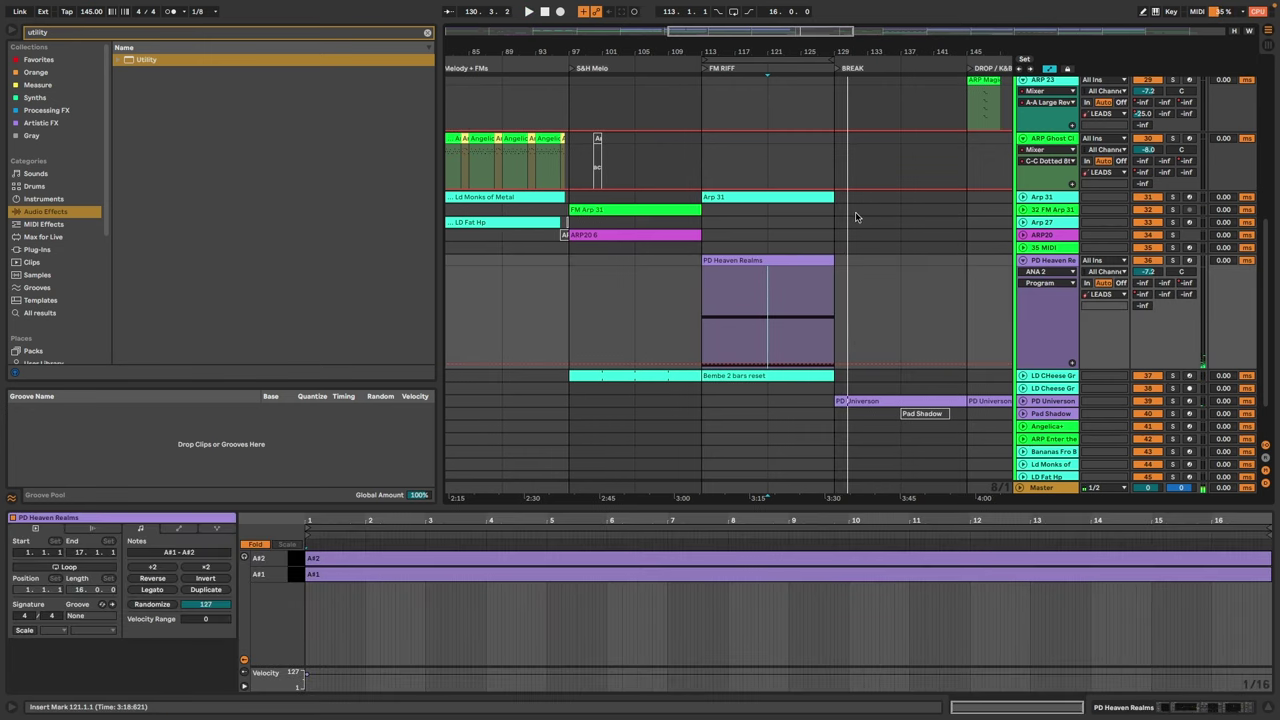
scroll(836, 108, up, 7)
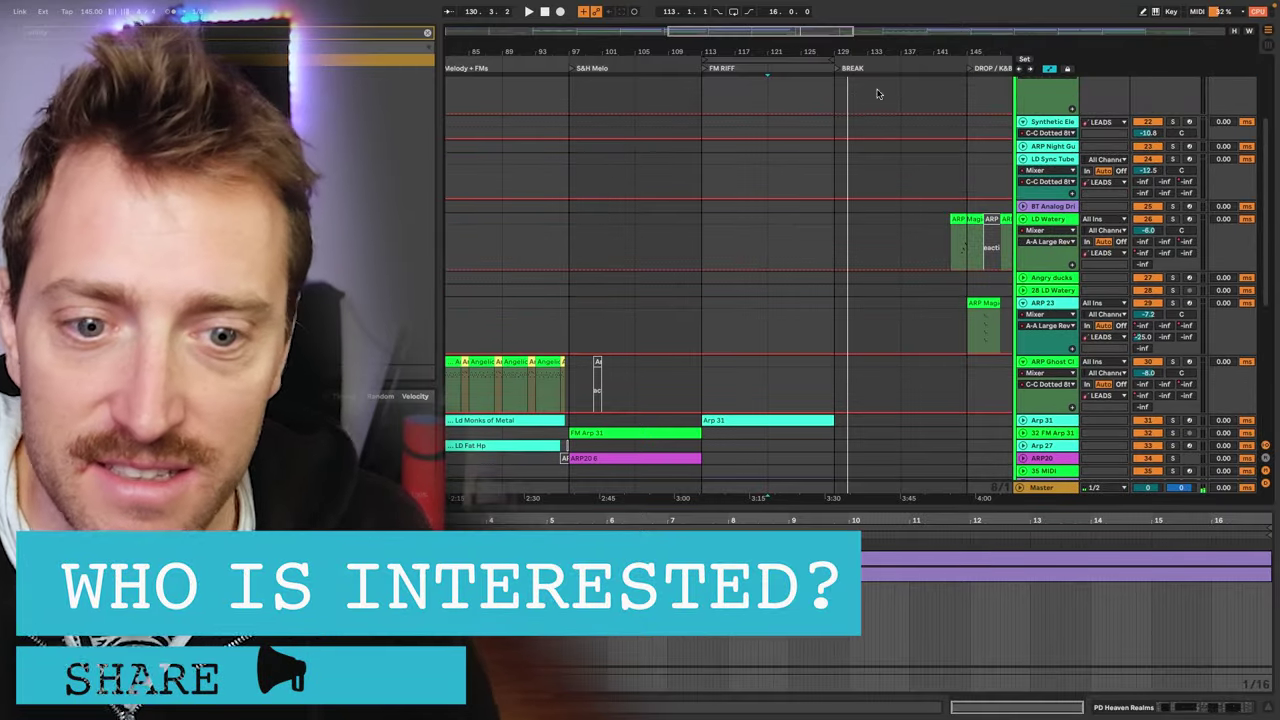
Scroll and zoom the arrangement to show bars 1–241 down to the ARP Ghost lanes
scroll(857, 351, down, 5)
scroll(727, 279, down, 4)
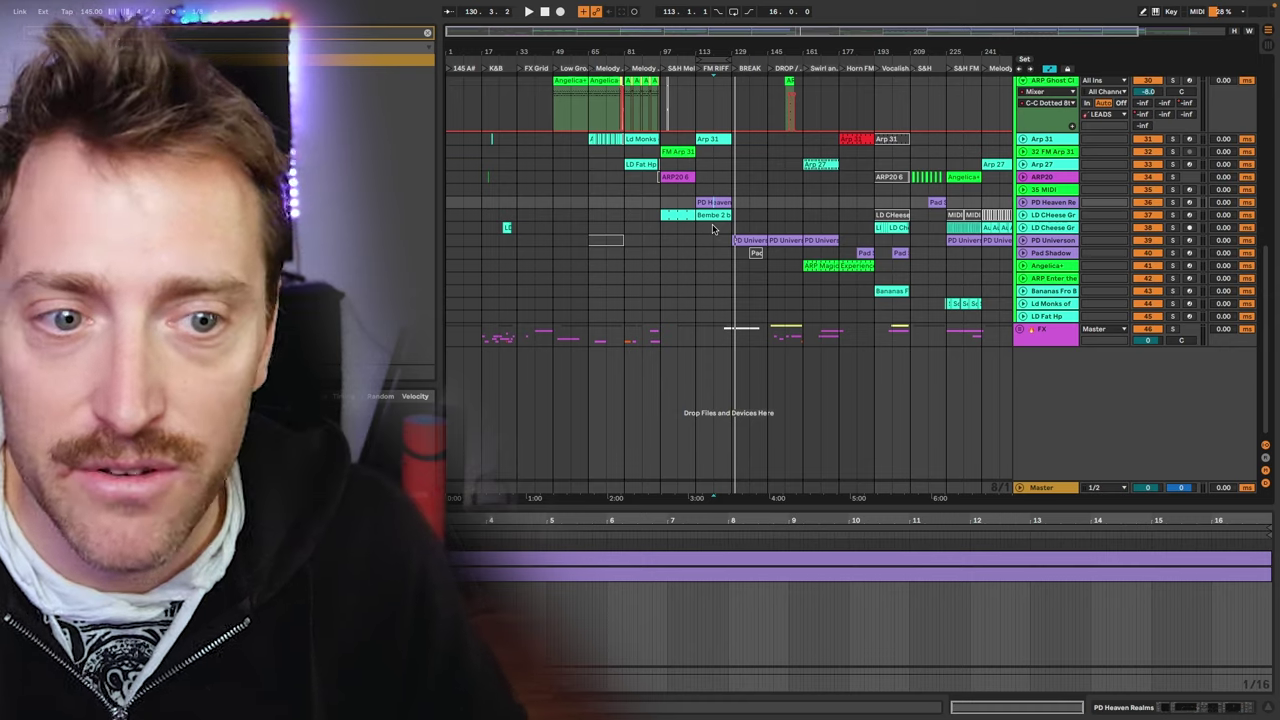
scroll(1095, 288, up, 5)
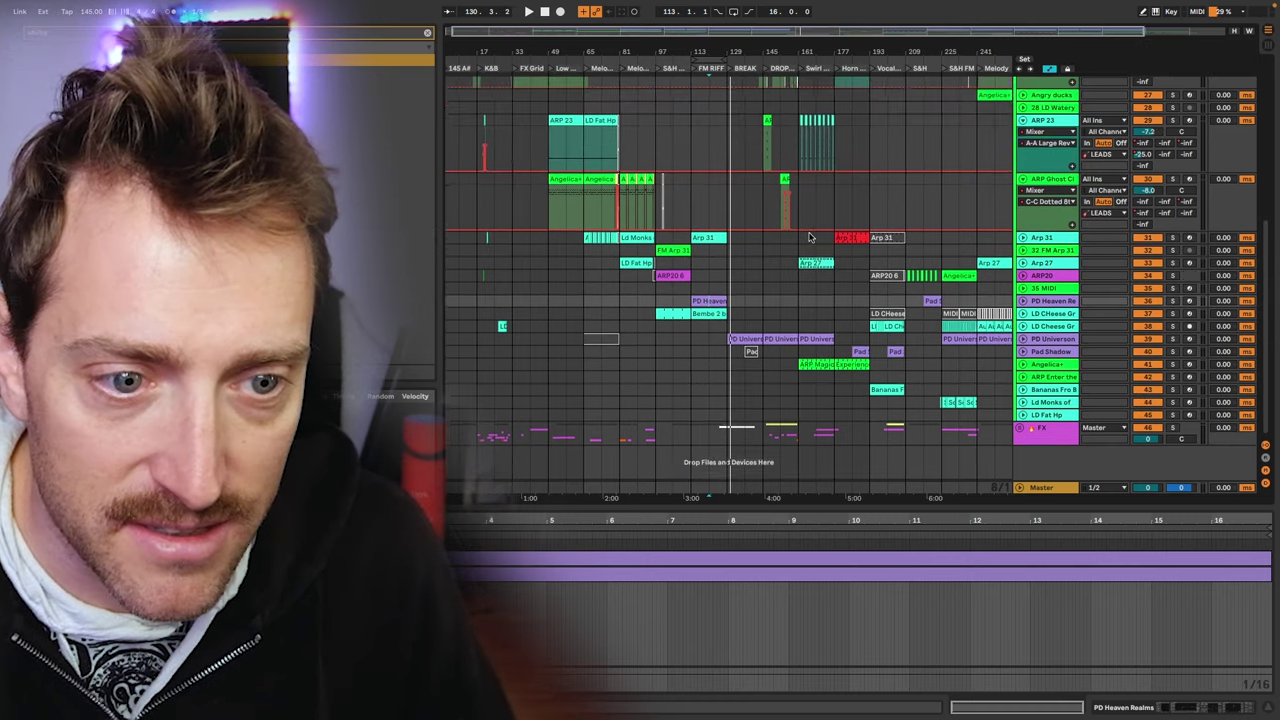
scroll(1015, 232, up, 3)
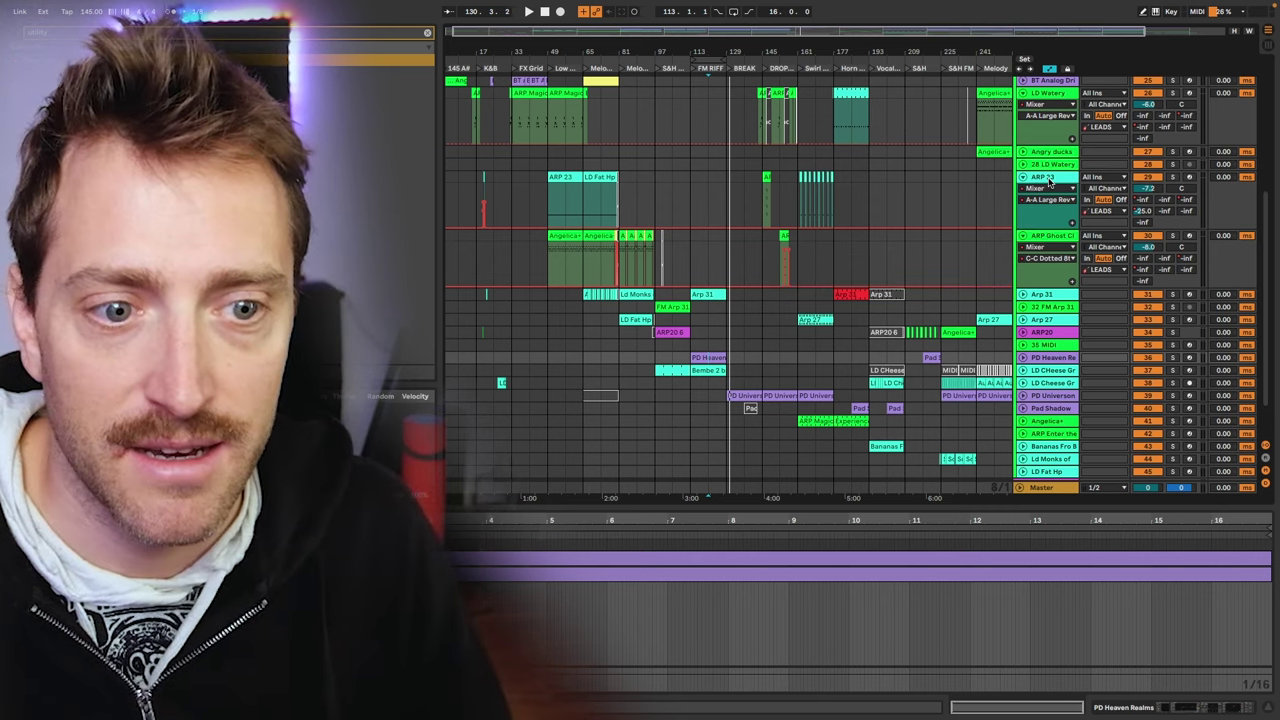
Insert a MIDI track below ARP Ghost Cluster and load Phoscyon 2 onto it
click(1047, 236)
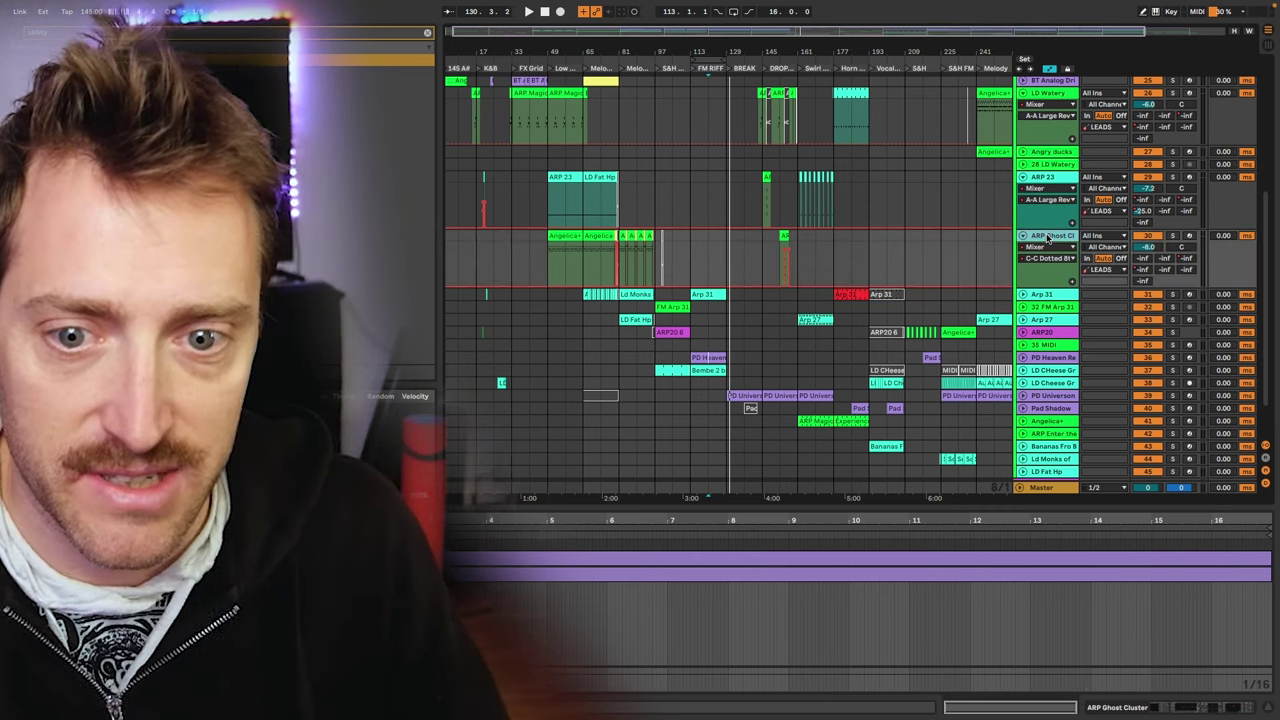
key(ctrl+shift+t)
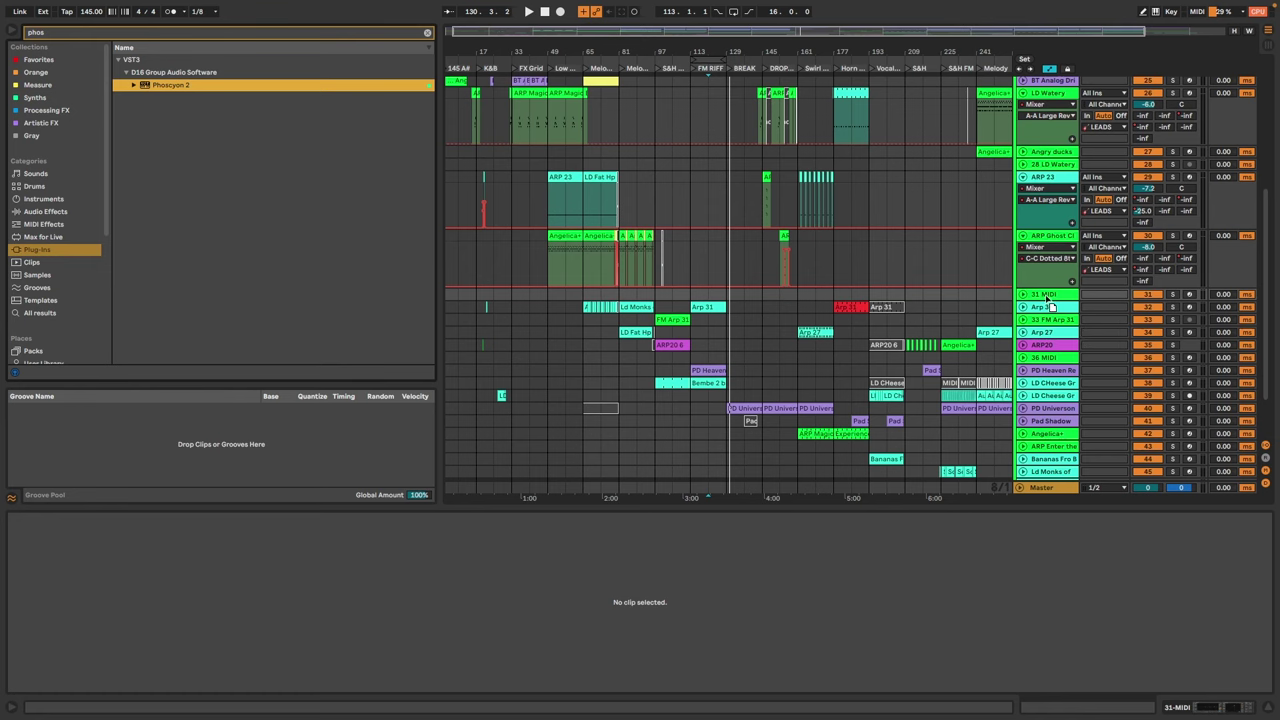
drag(855, 299, 857, 302)
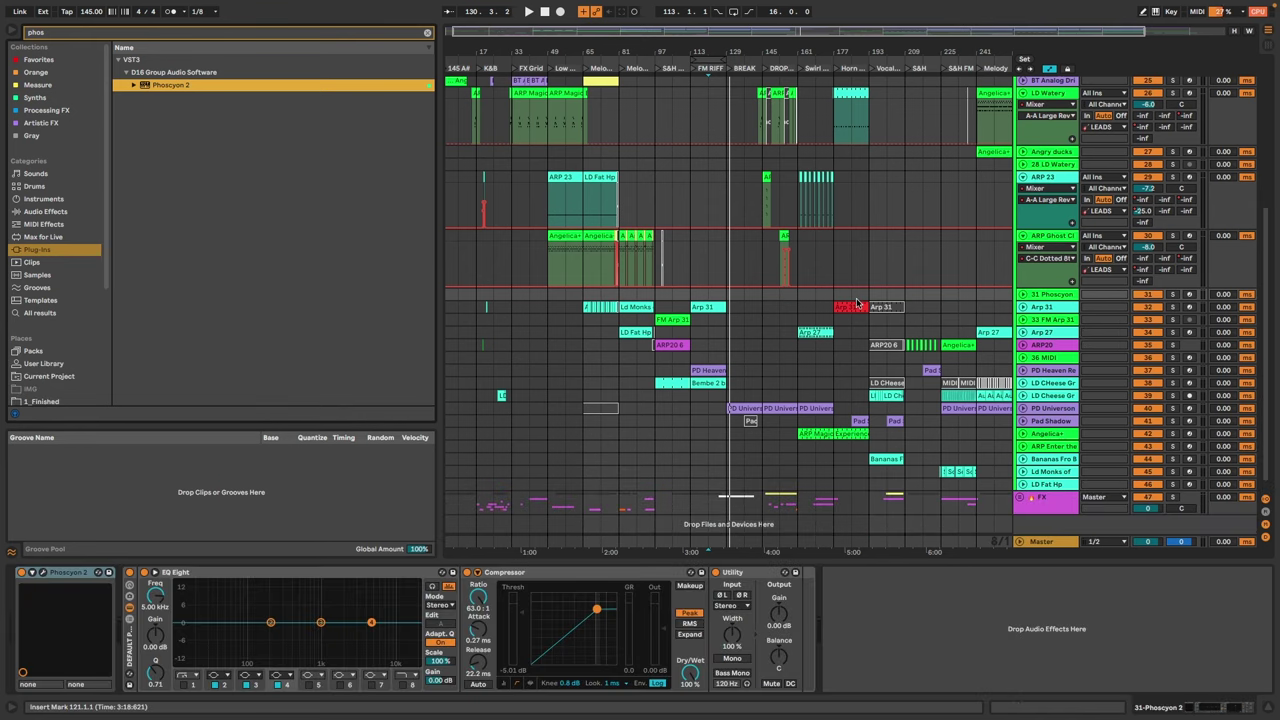